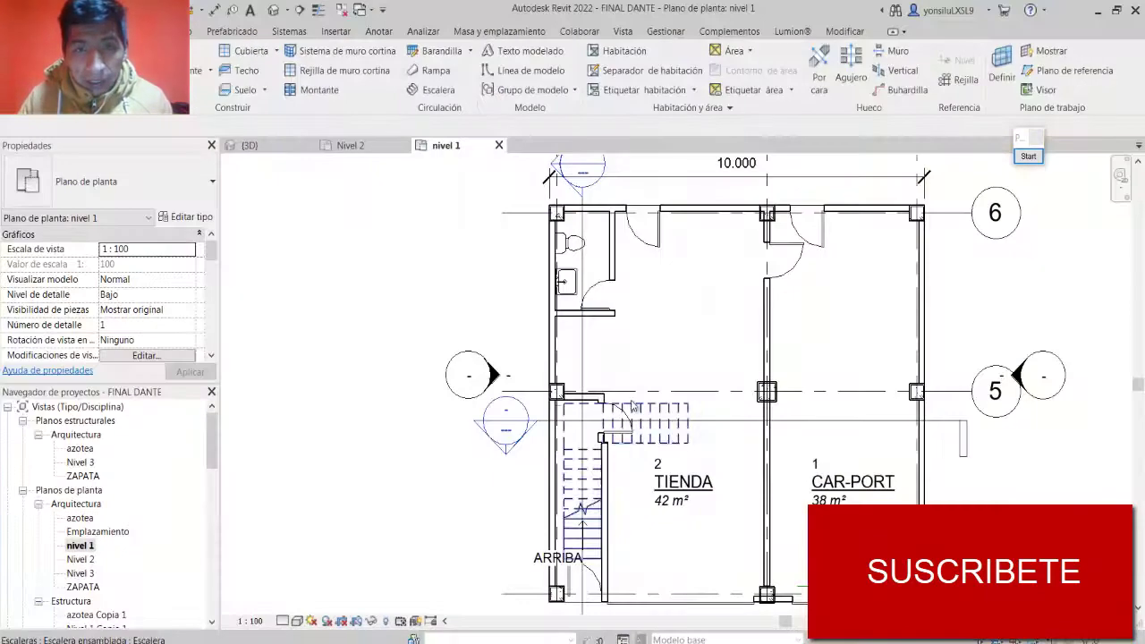
Step: Scroll through the nivel 1 floor plan in Revit, then minimize Revit to show Lumion again
scroll(516, 362, down, 1)
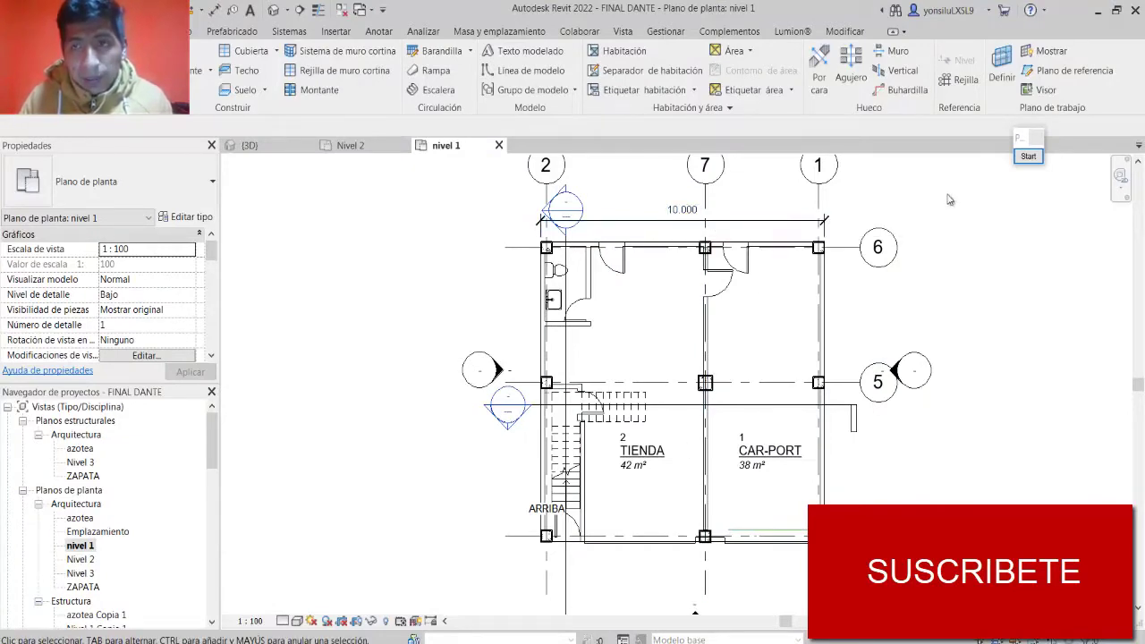
click(1096, 11)
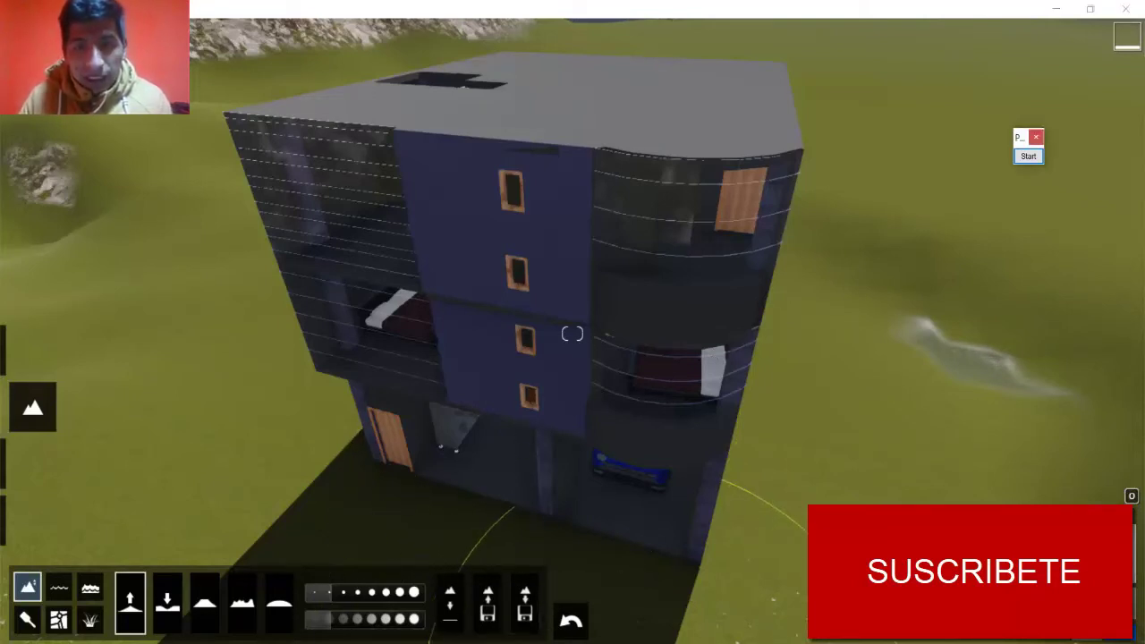
Step: Sketch and clear screen annotations, then lower the house to expose the ground-floor rooms and carport truck
click(1029, 156)
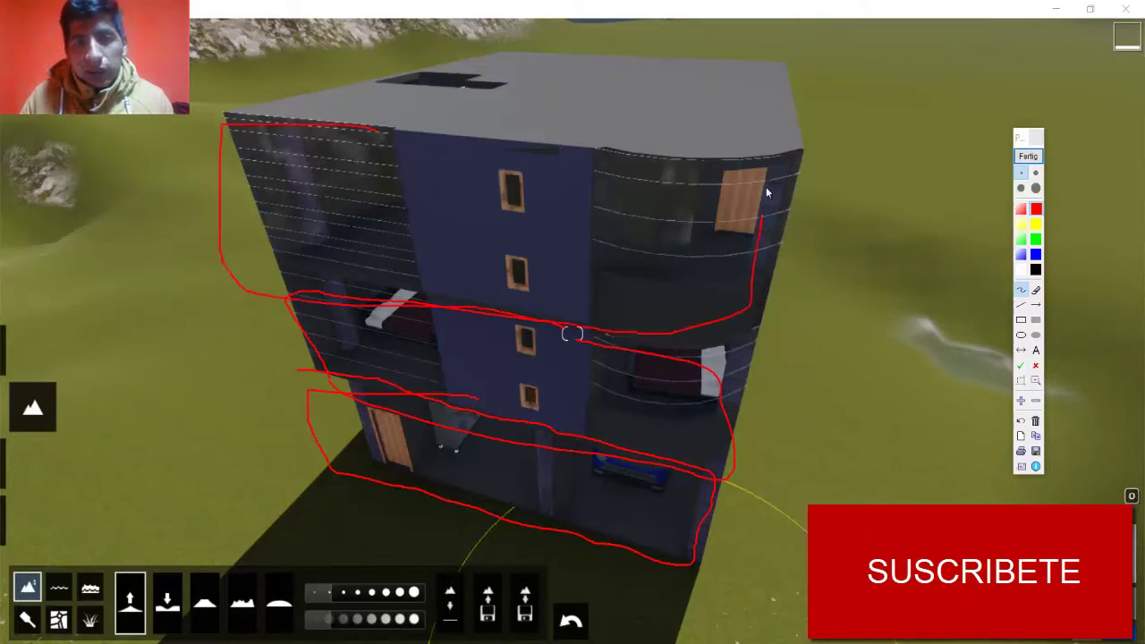
click(1032, 157)
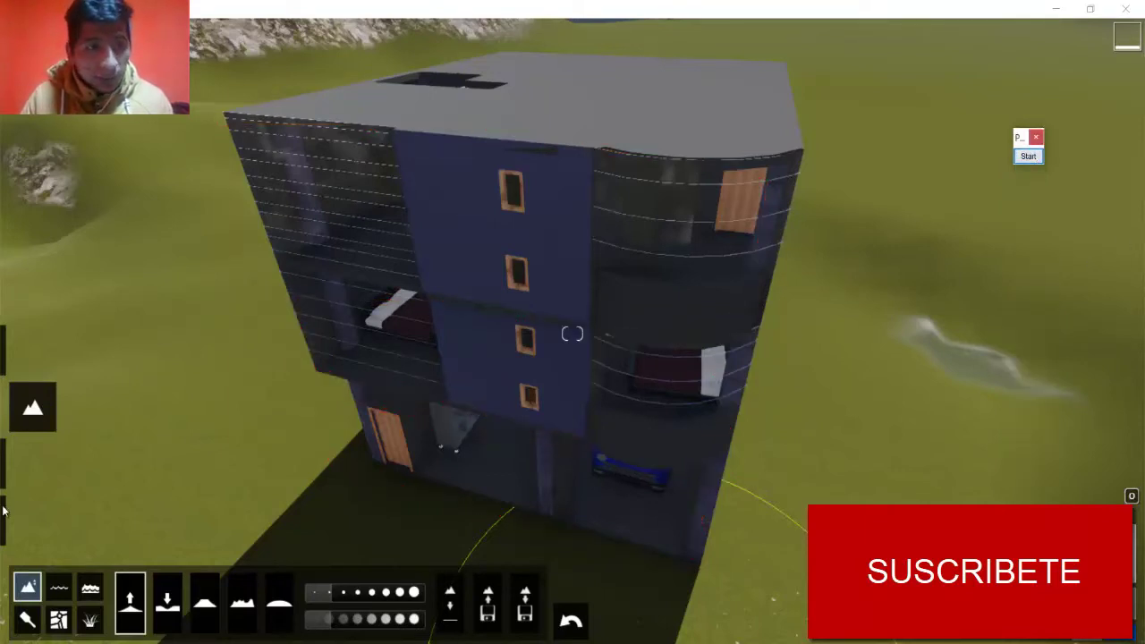
mouse_move(32, 407)
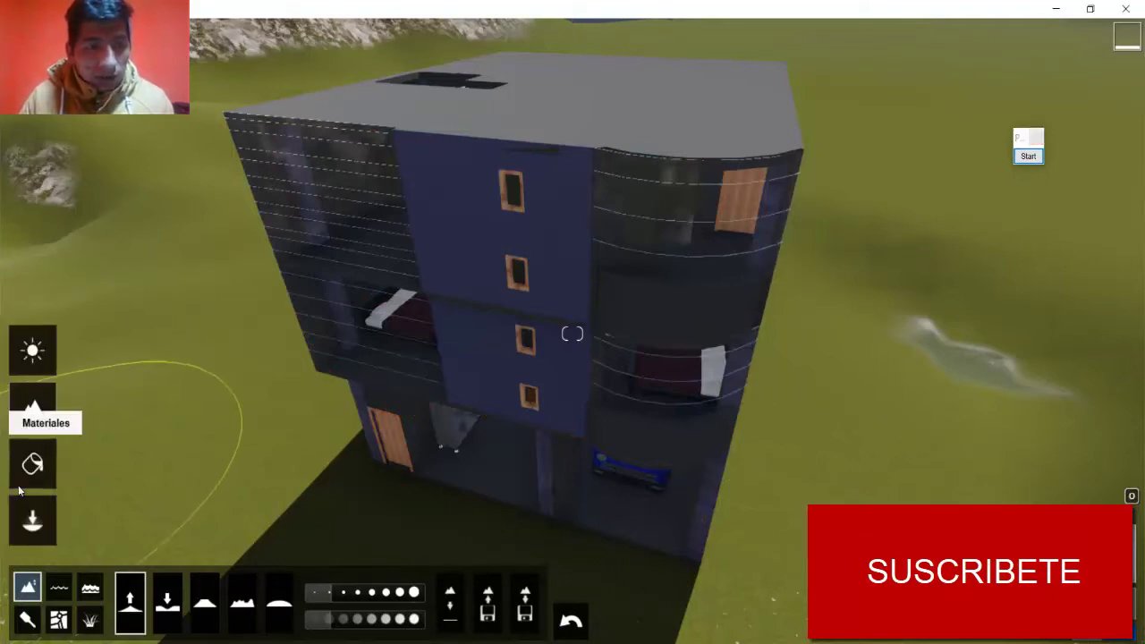
click(33, 521)
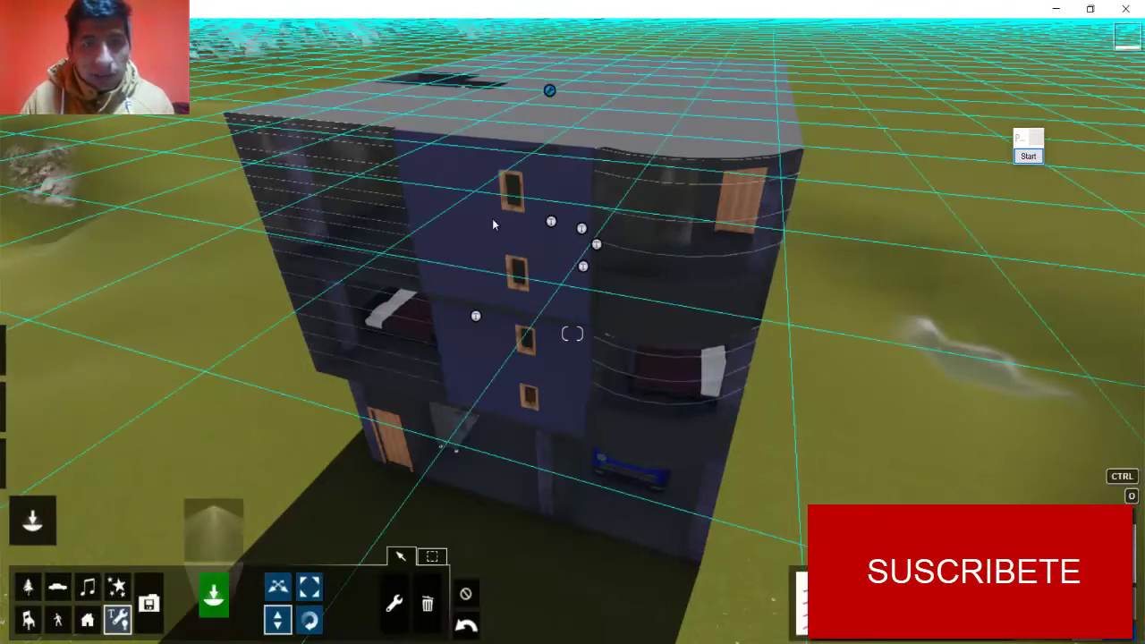
click(550, 91)
drag(549, 130, 588, 538)
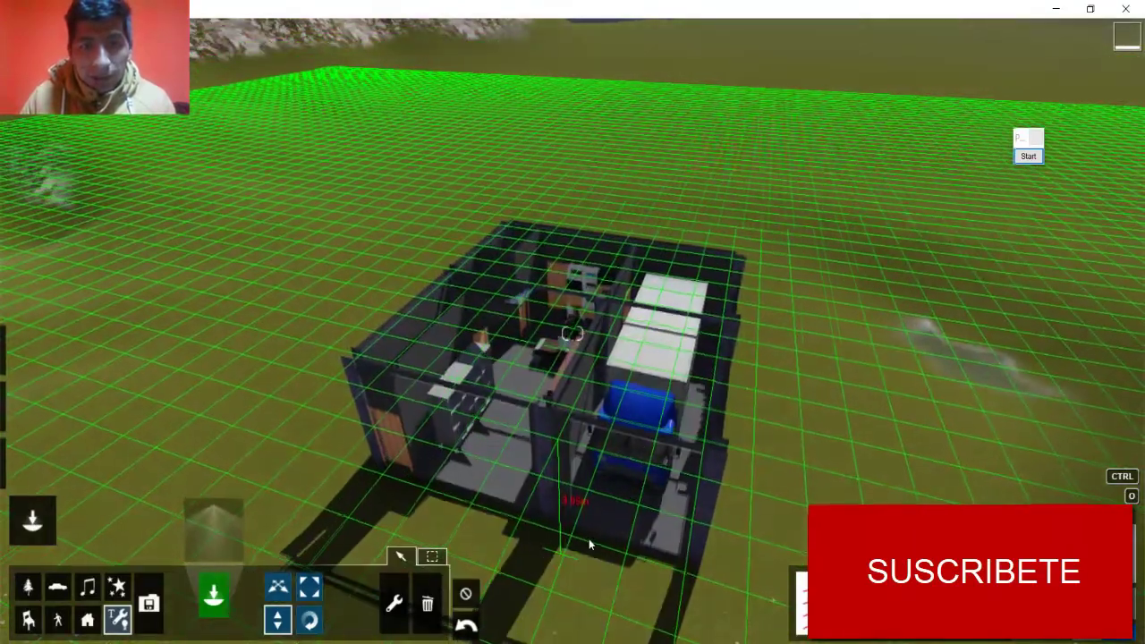
click(589, 538)
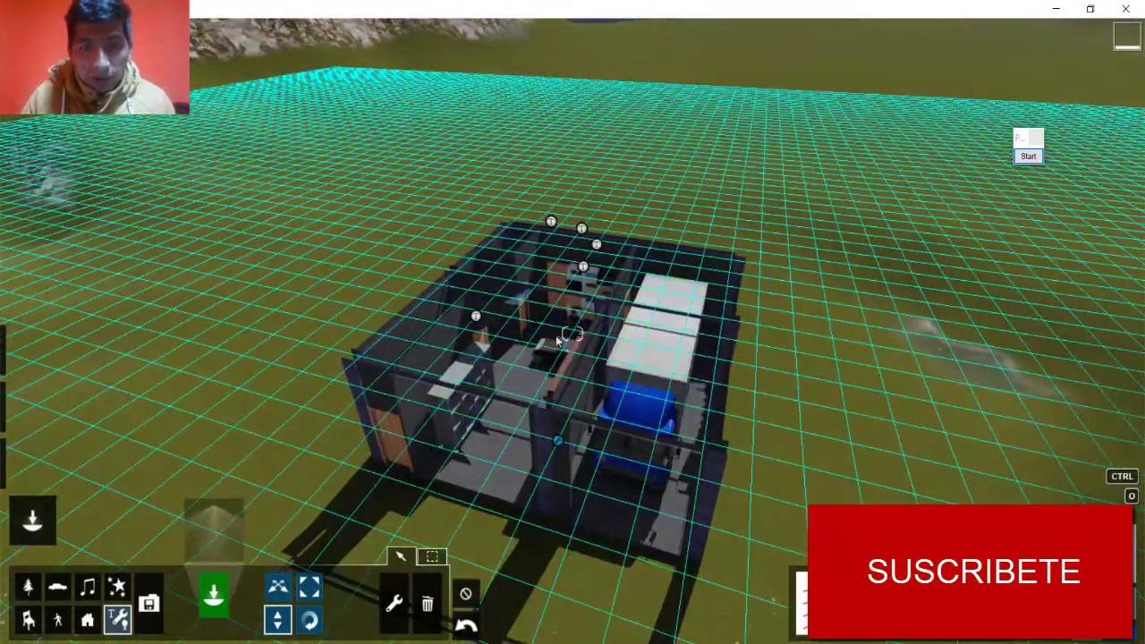
mouse_move(2, 430)
click(32, 463)
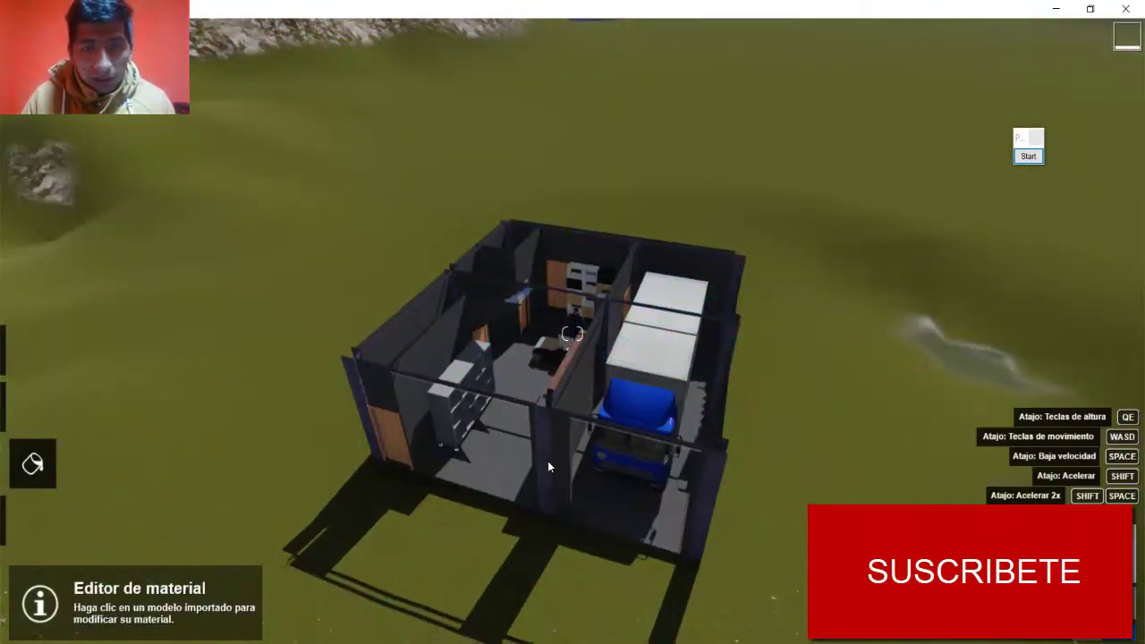
key(w)
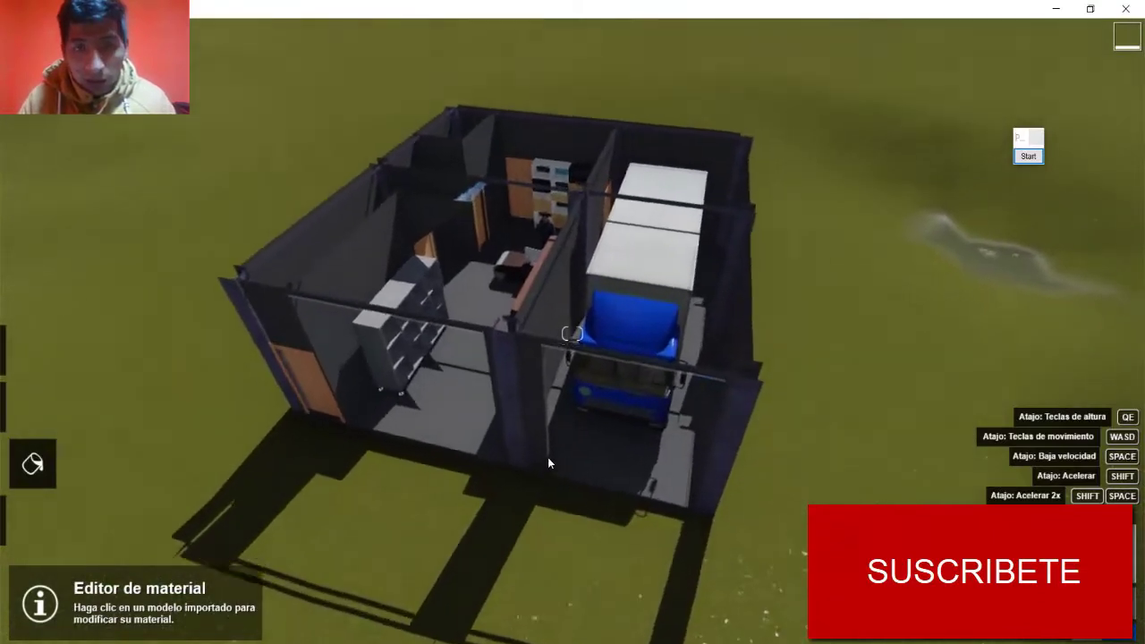
scroll(547, 457, down, 3)
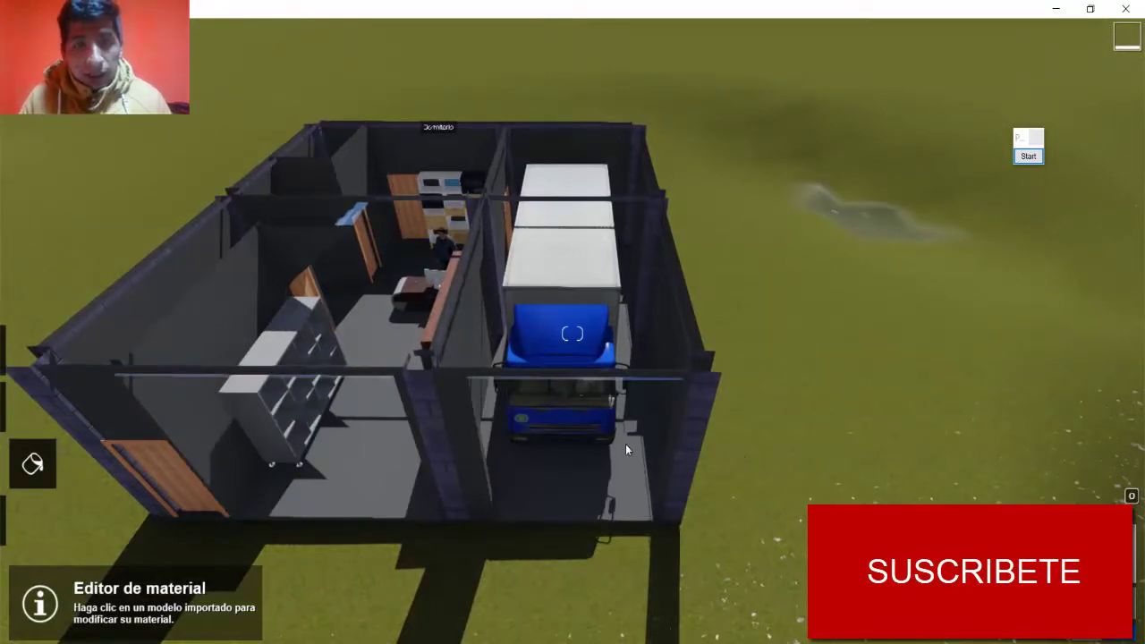
scroll(573, 439, up, 2)
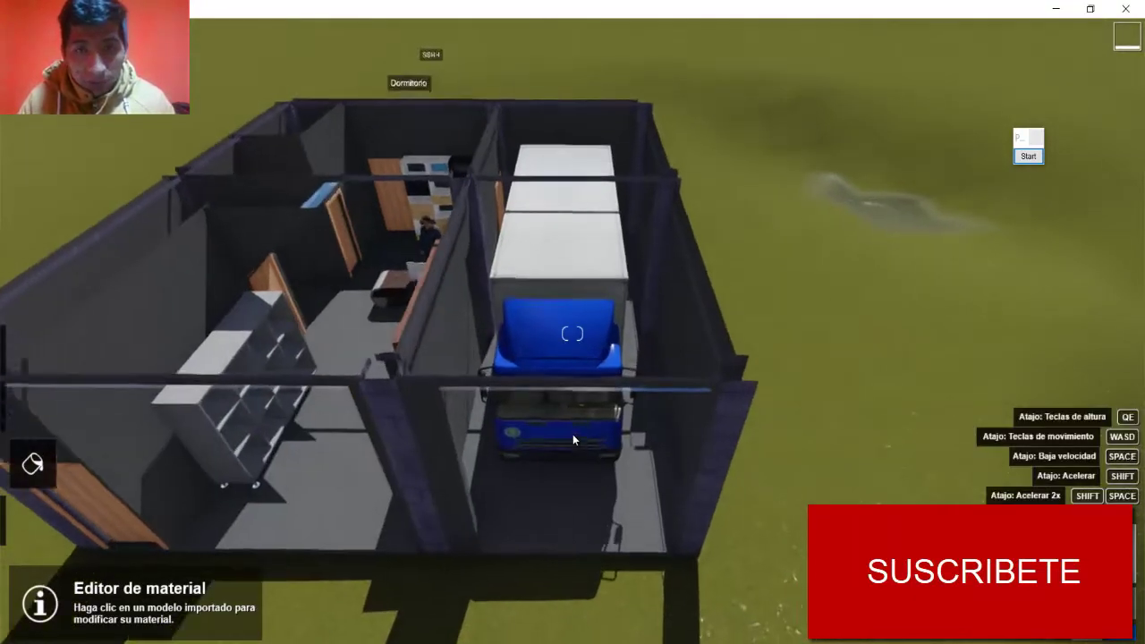
scroll(572, 435, up, 2)
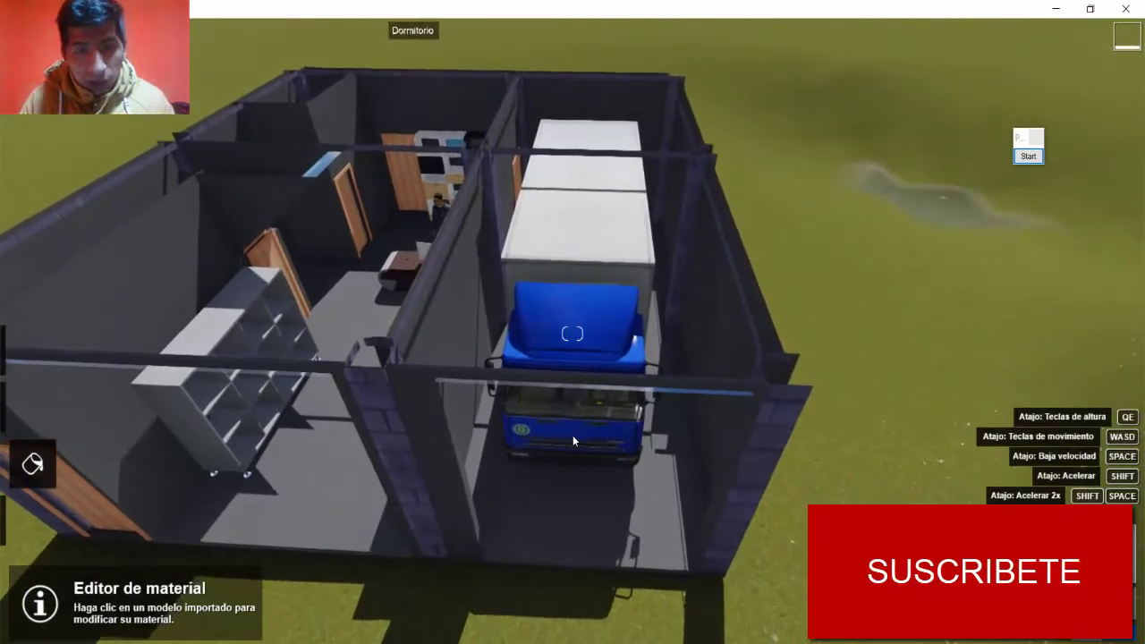
right_drag(572, 435, 574, 441)
scroll(574, 441, up, 2)
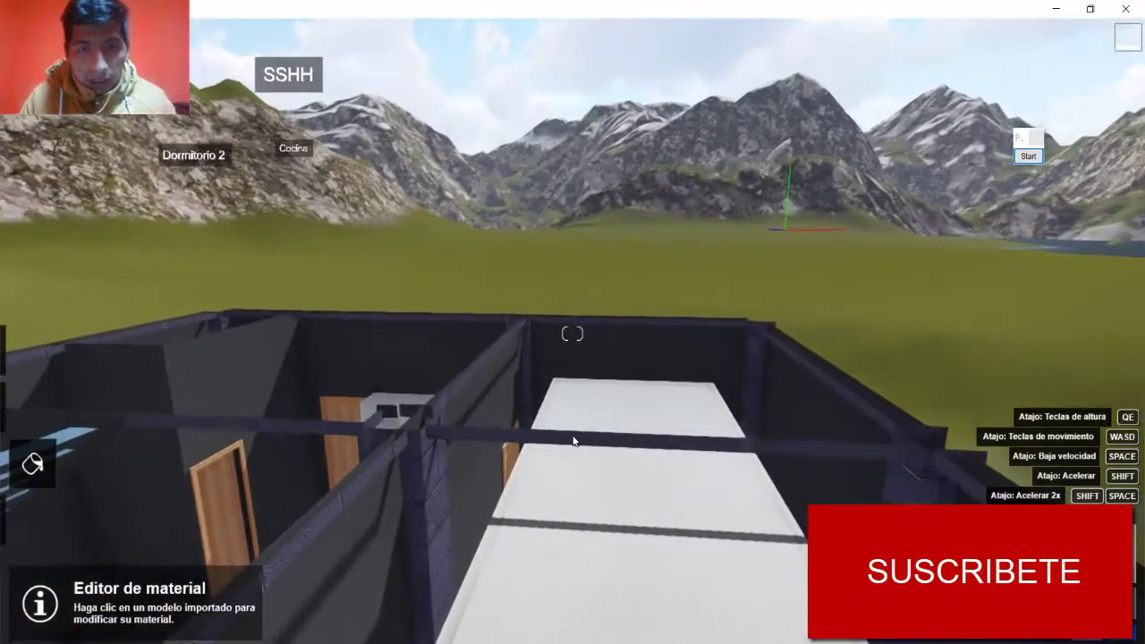
scroll(573, 436, up, 2)
mouse_move(577, 426)
right_down()
mouse_move(567, 447)
mouse_move(572, 435)
mouse_move(561, 437)
mouse_move(572, 434)
mouse_move(643, 446)
mouse_move(570, 435)
right_up()
scroll(574, 440, up, 2)
scroll(575, 440, down, 2)
scroll(572, 435, down, 2)
scroll(572, 435, up, 2)
scroll(571, 433, up, 2)
scroll(571, 433, up, 2)
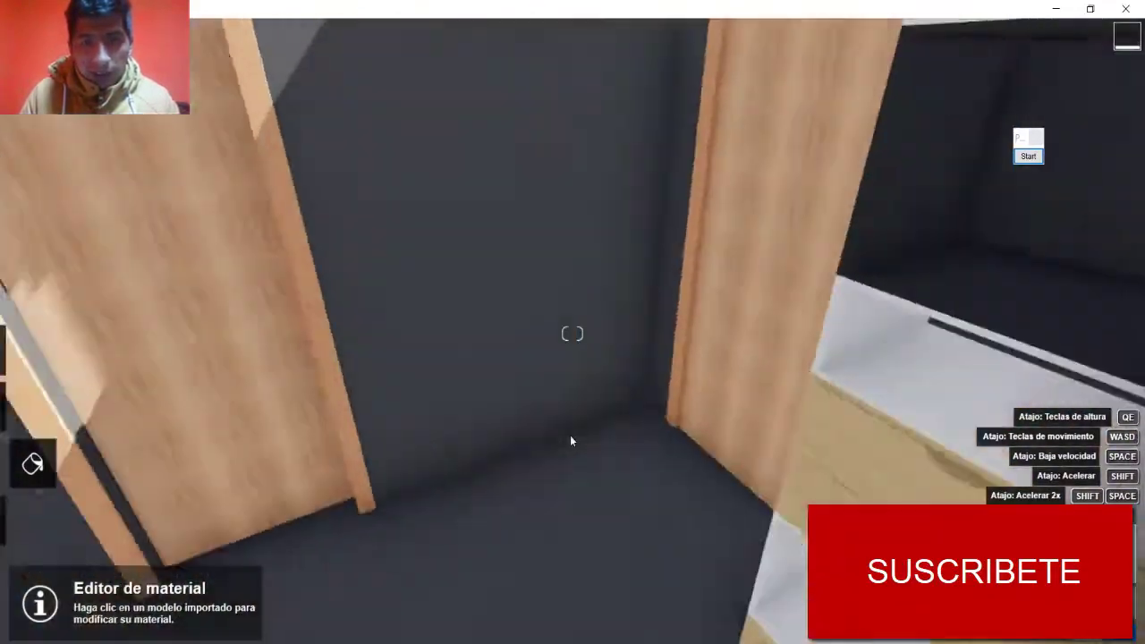
scroll(570, 435, up, 2)
scroll(572, 433, down, 2)
scroll(572, 434, down, 2)
scroll(572, 433, up, 2)
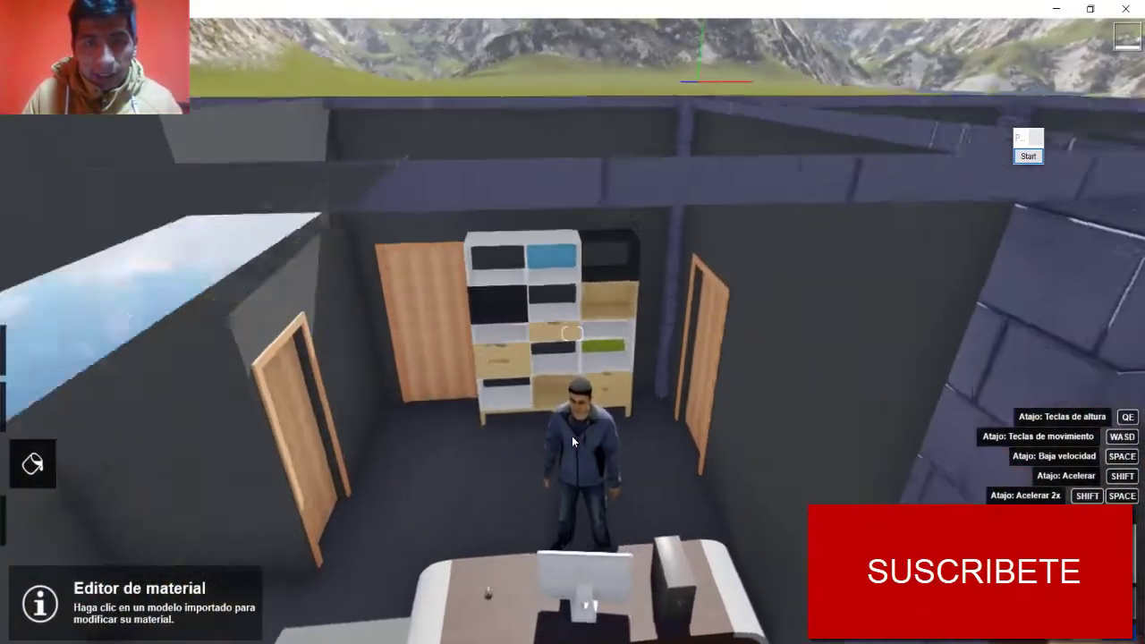
scroll(572, 435, up, 2)
scroll(572, 434, up, 2)
scroll(573, 436, up, 2)
scroll(574, 434, down, 2)
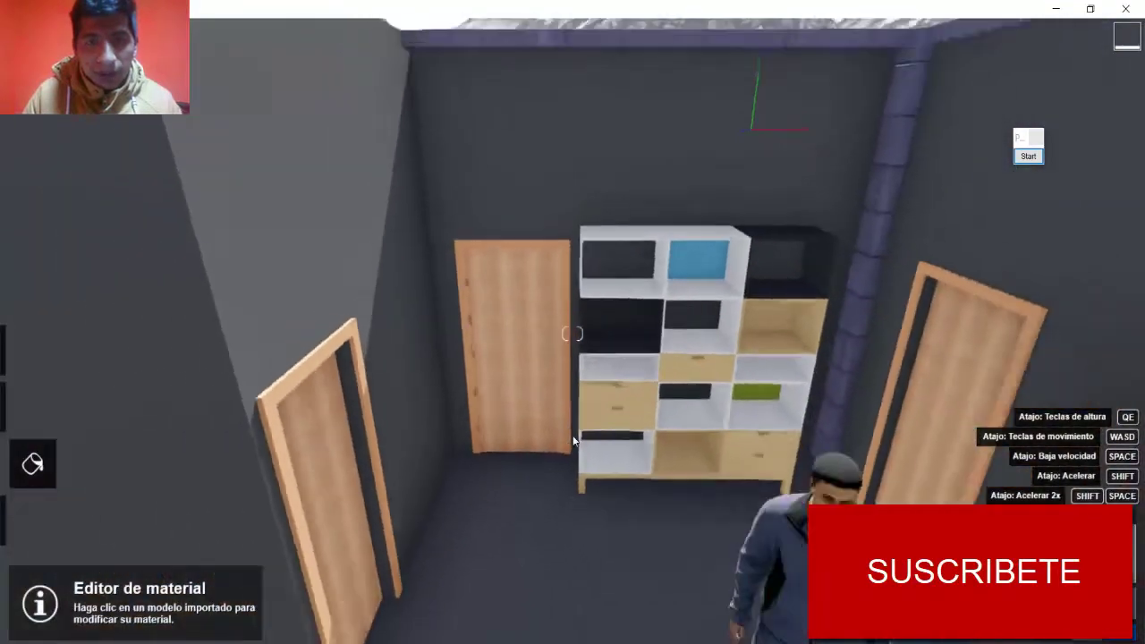
scroll(571, 434, up, 2)
scroll(572, 434, up, 2)
scroll(571, 434, up, 2)
scroll(572, 435, down, 2)
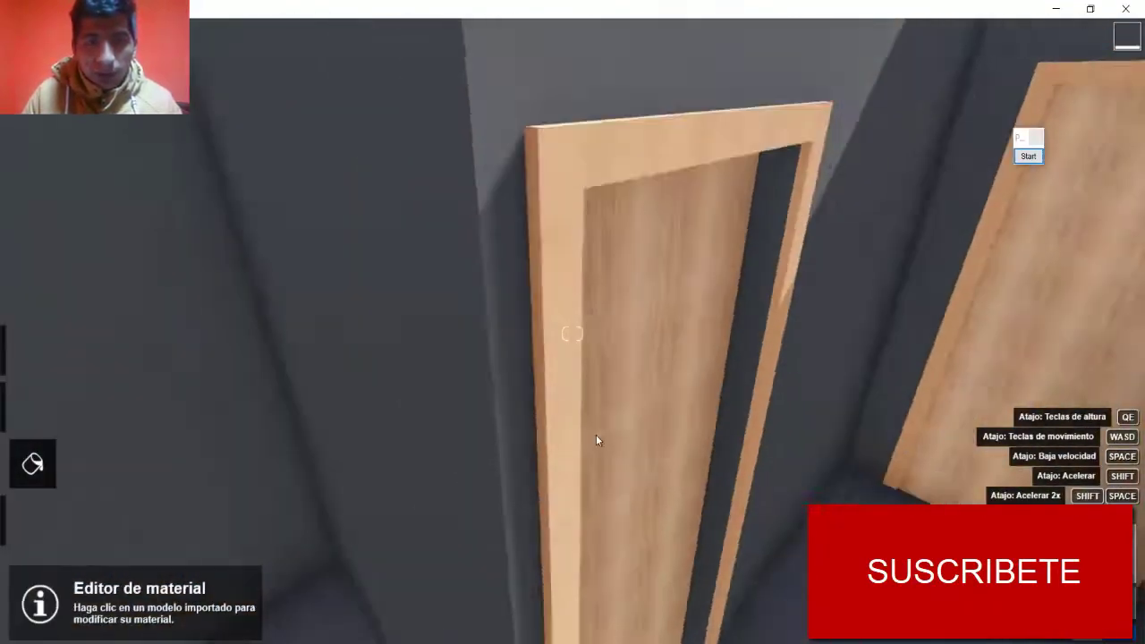
scroll(573, 435, down, 2)
scroll(577, 433, down, 2)
scroll(577, 435, down, 2)
scroll(576, 433, down, 2)
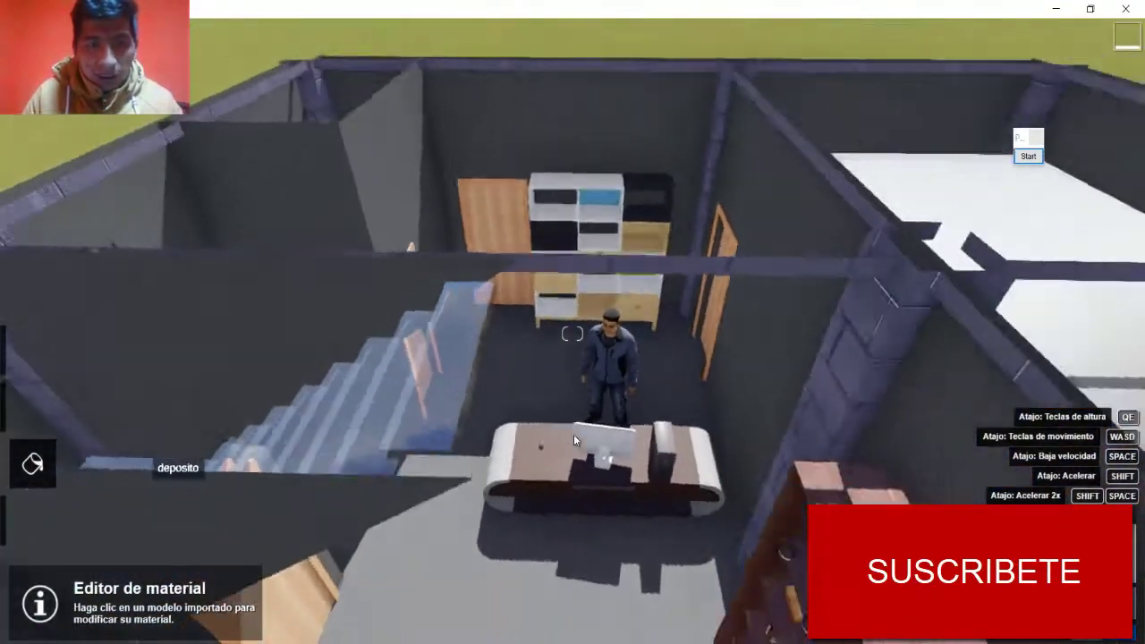
scroll(574, 434, down, 2)
scroll(572, 435, down, 2)
scroll(572, 435, up, 2)
scroll(572, 436, up, 2)
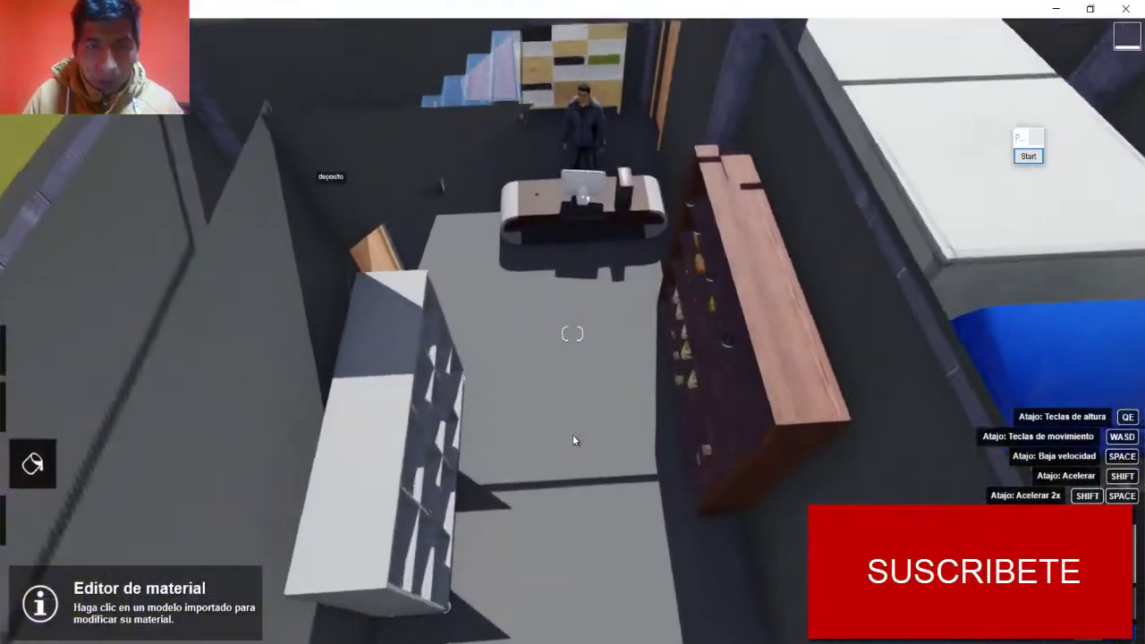
scroll(572, 435, up, 2)
scroll(573, 434, up, 2)
scroll(572, 434, up, 2)
scroll(571, 433, up, 2)
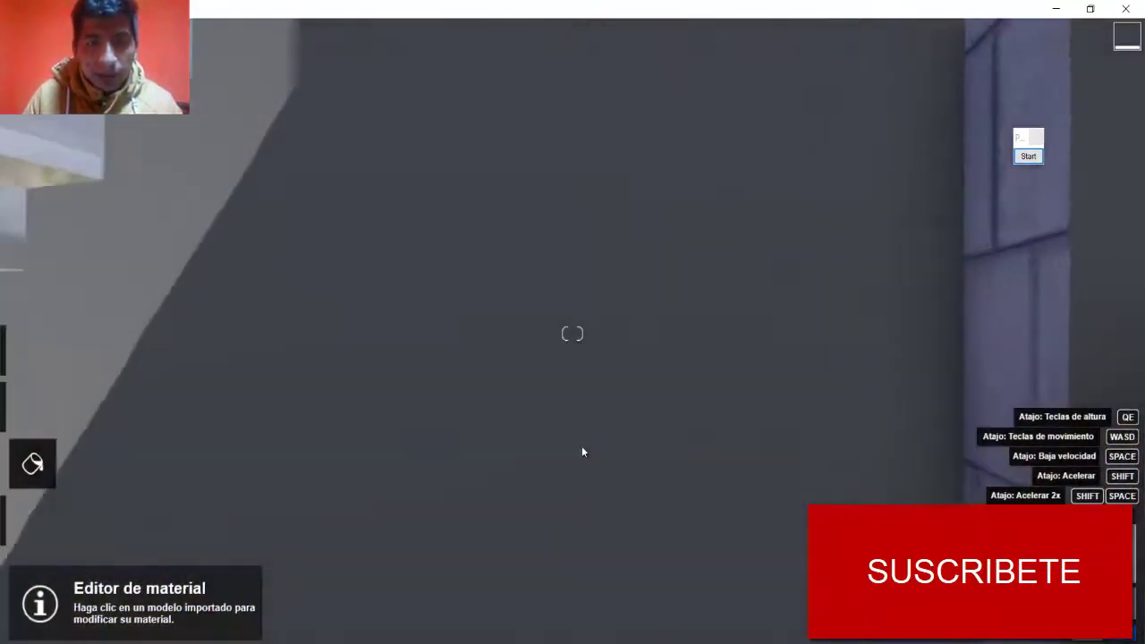
scroll(581, 446, down, 2)
scroll(577, 438, down, 1)
scroll(536, 434, up, 2)
scroll(572, 434, down, 2)
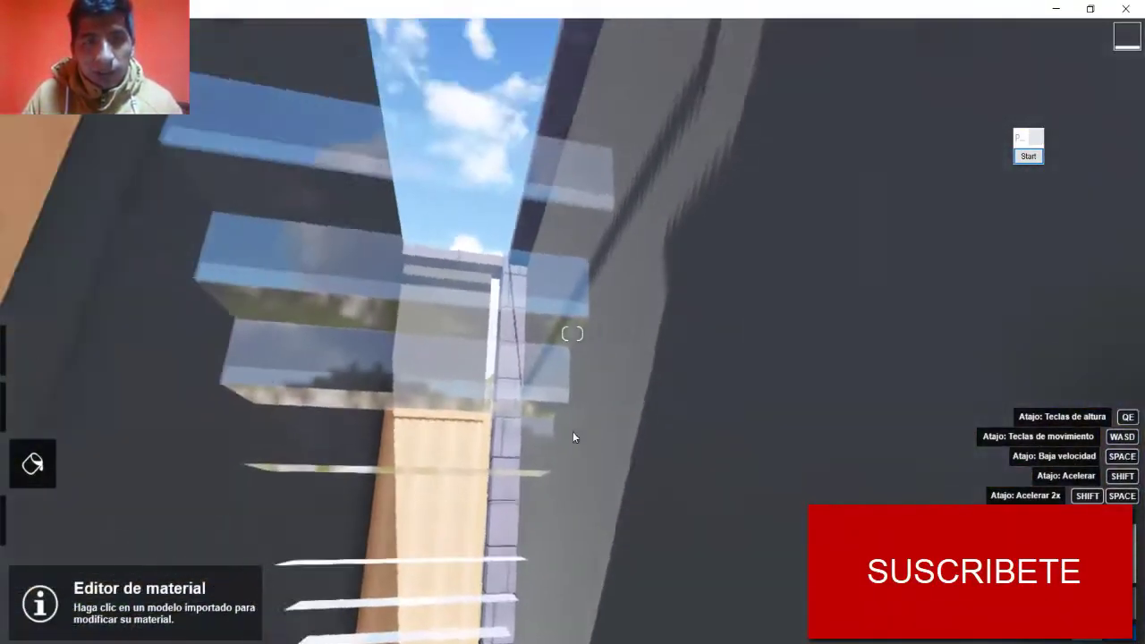
scroll(572, 439, up, 2)
scroll(568, 440, up, 2)
scroll(572, 436, up, 2)
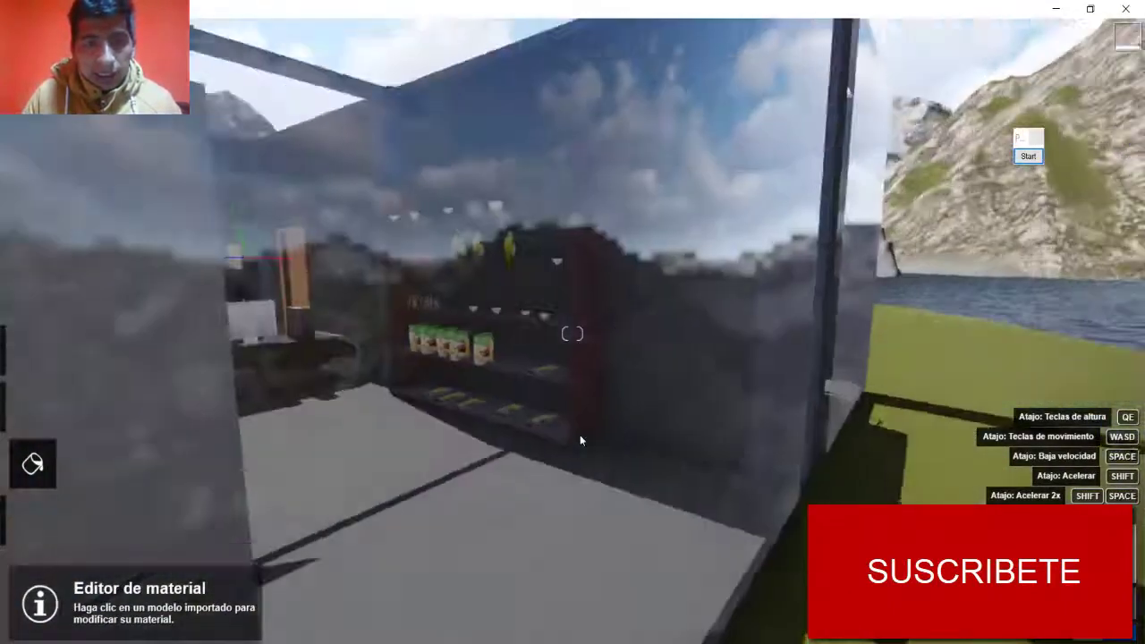
scroll(567, 435, down, 2)
scroll(571, 434, down, 2)
scroll(571, 433, down, 1)
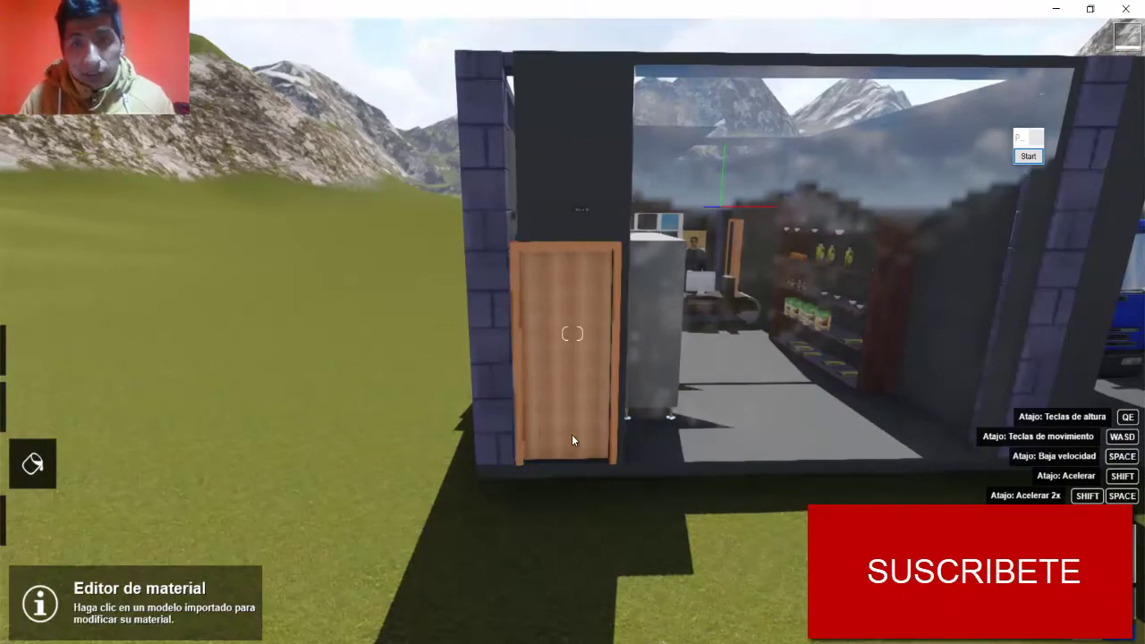
scroll(571, 434, up, 3)
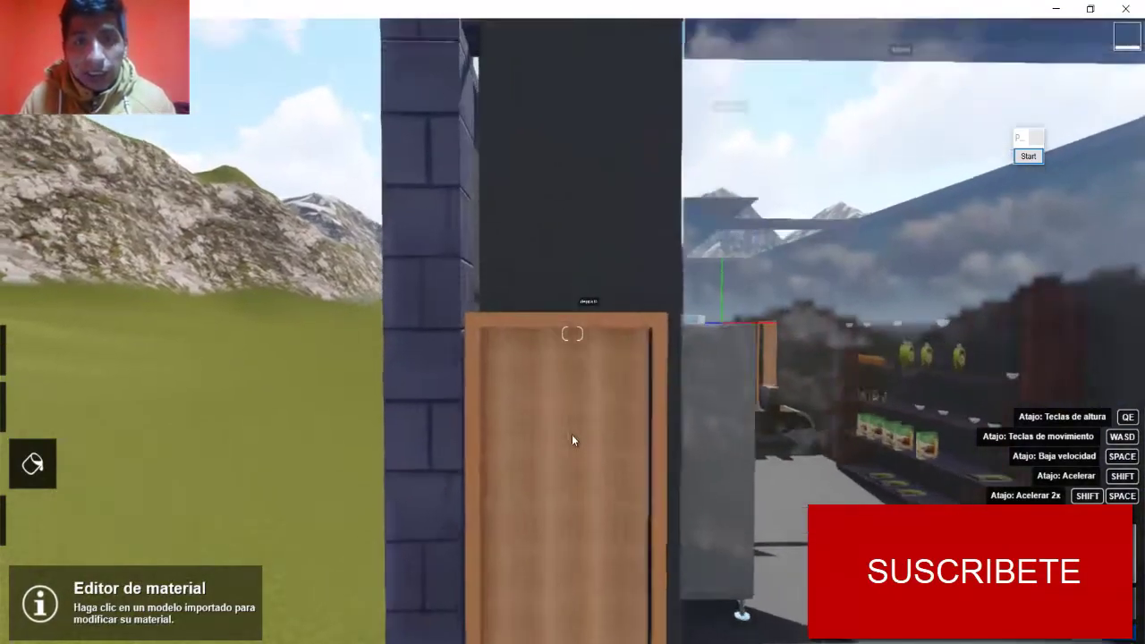
scroll(572, 431, up, 3)
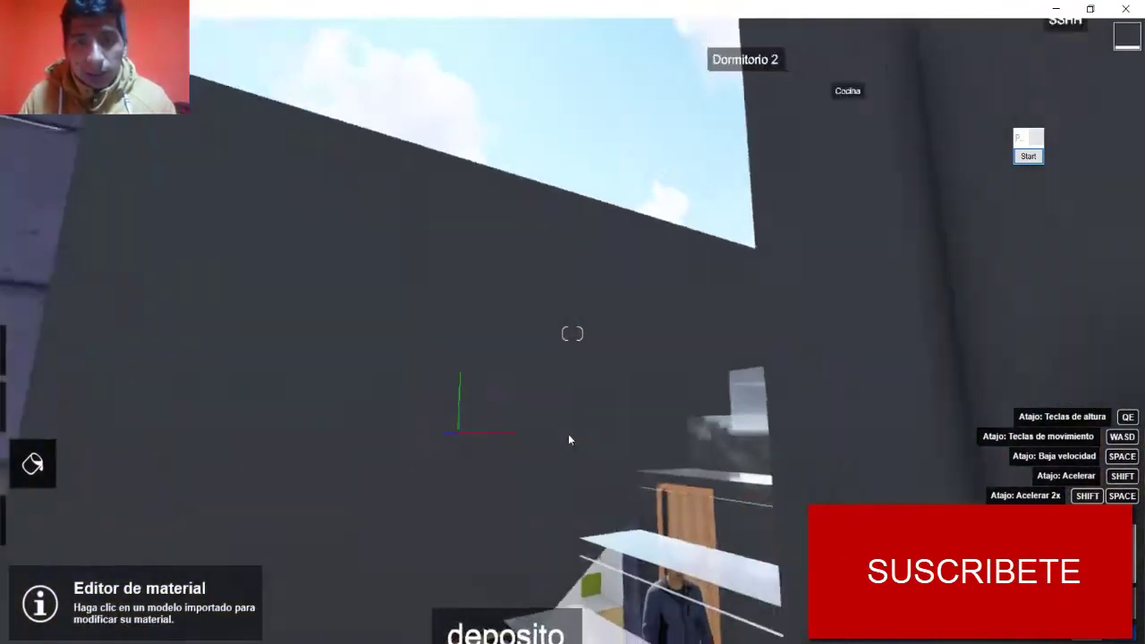
scroll(573, 434, up, 3)
scroll(572, 436, up, 3)
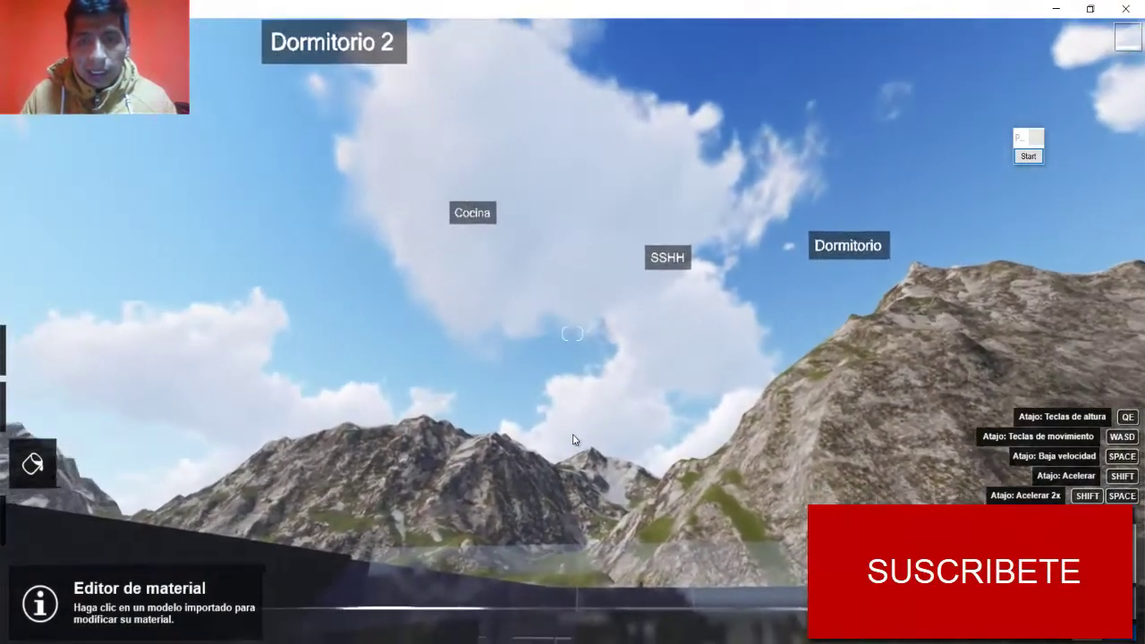
scroll(572, 437, up, 3)
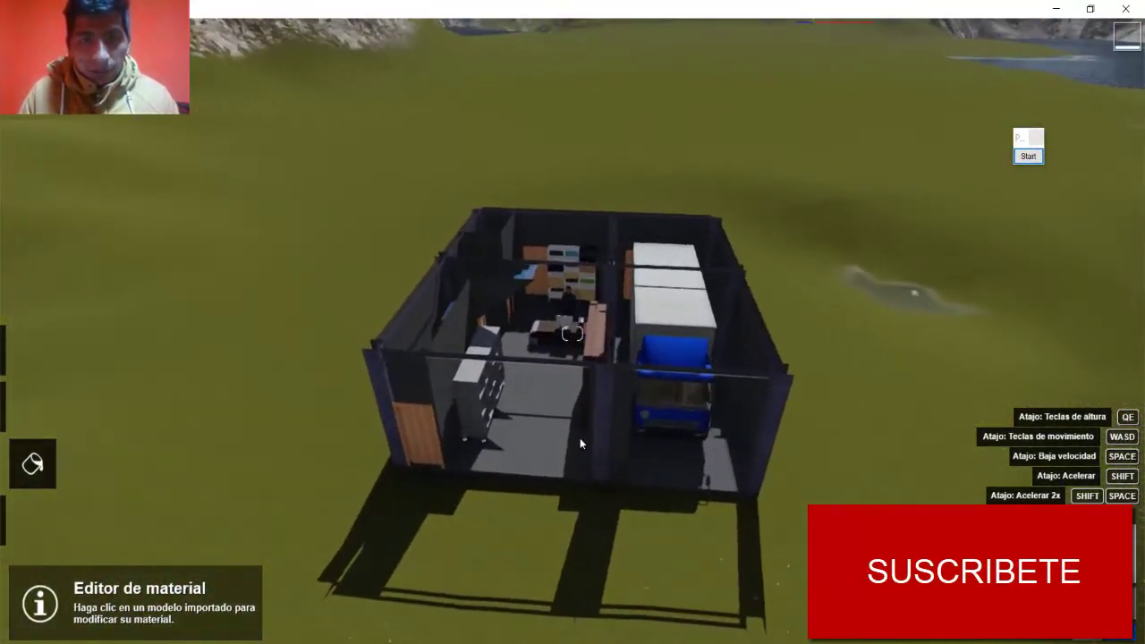
Step: Raise the house with Change Height (H) to expose the upper-floor kitchen, beds and dining table
click(18, 520)
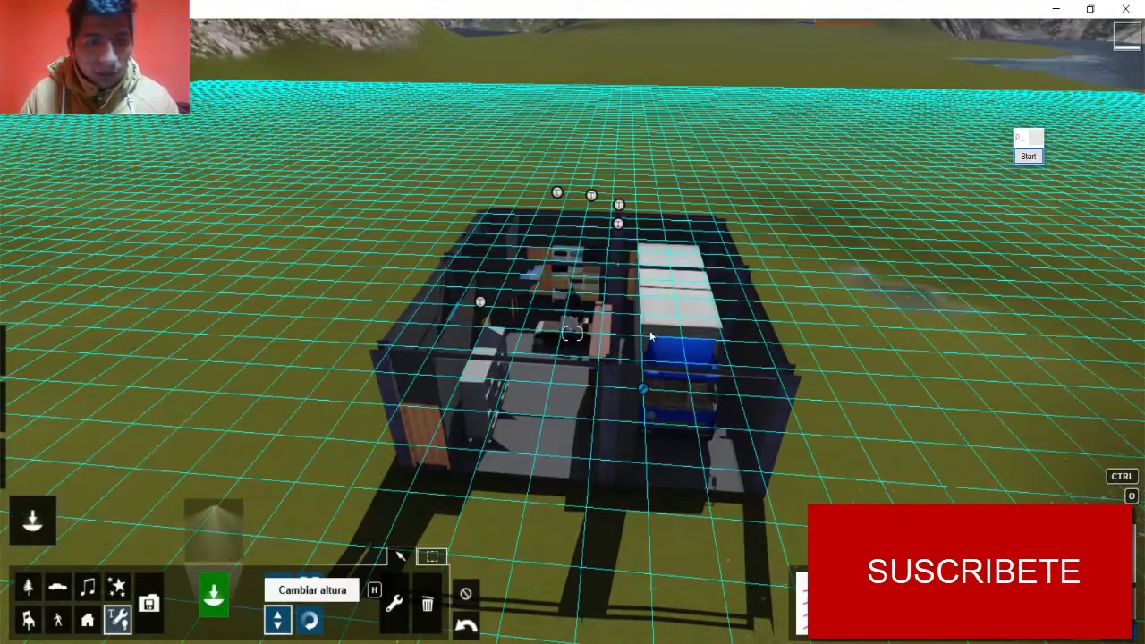
key(h)
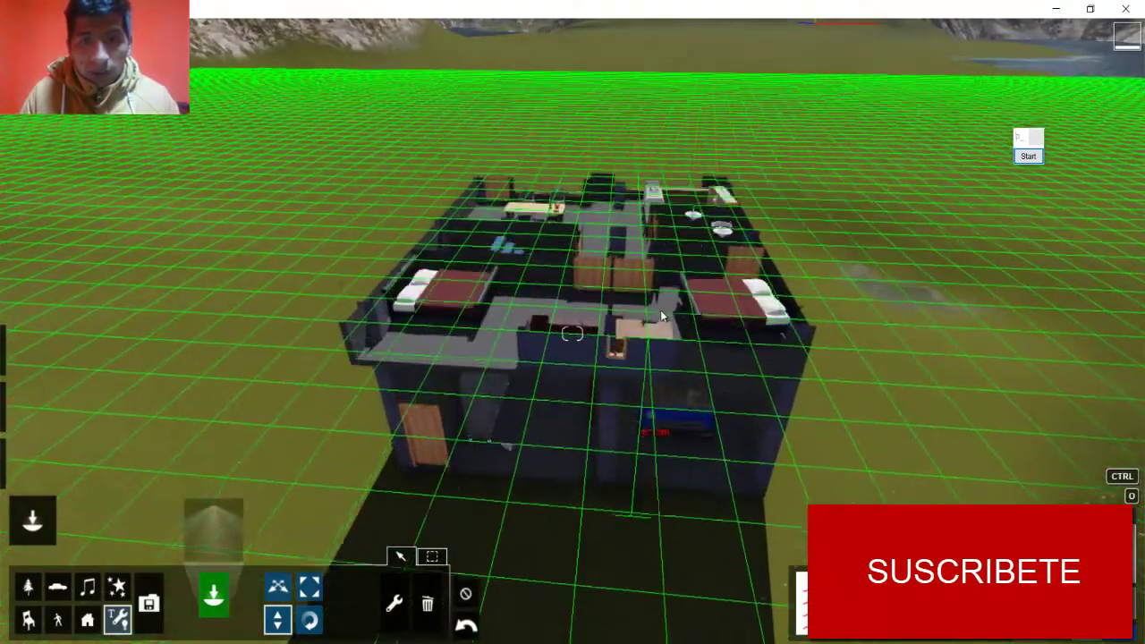
scroll(543, 226, up, 3)
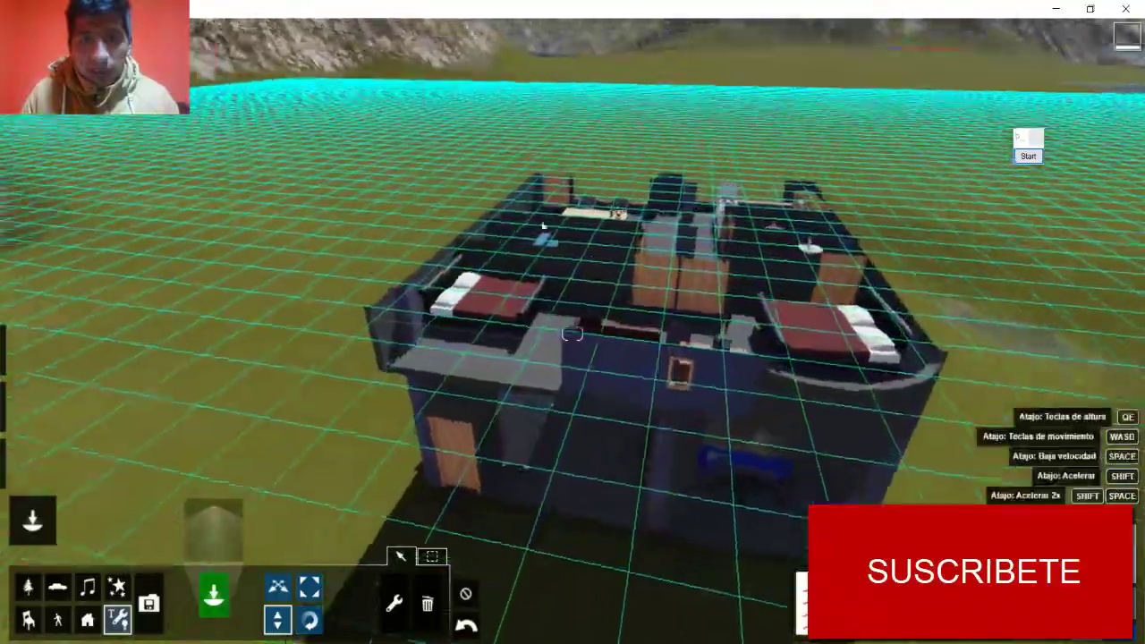
scroll(542, 225, up, 5)
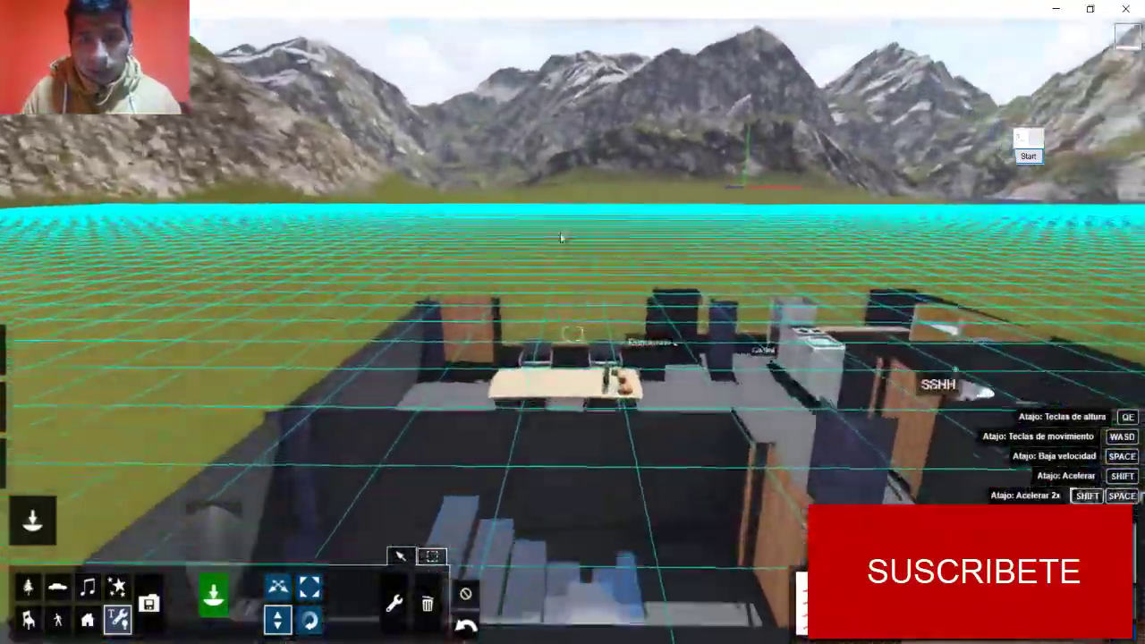
scroll(546, 226, down, 8)
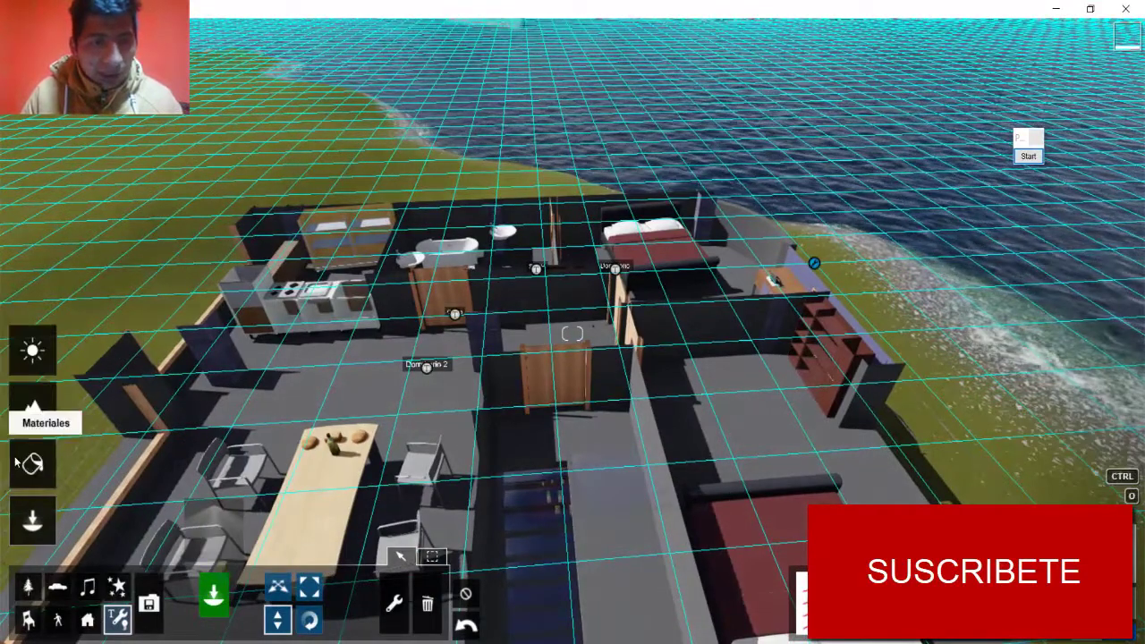
click(32, 416)
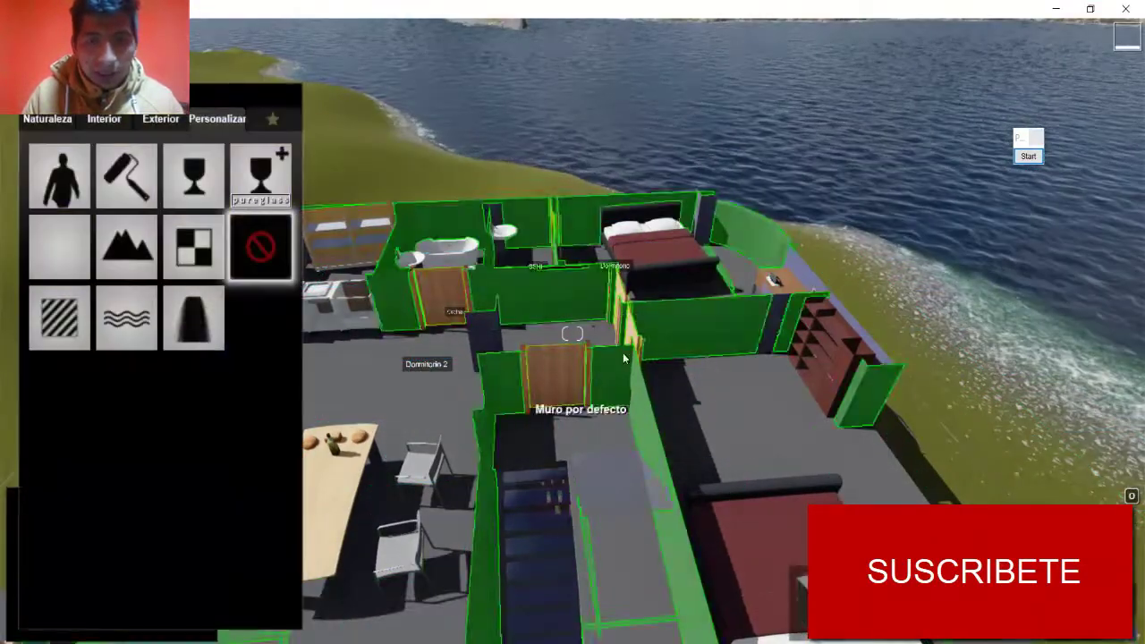
Step: Fly the camera through the wooden wall into the rooms, then rise to a straight top-down floor view
key(w)
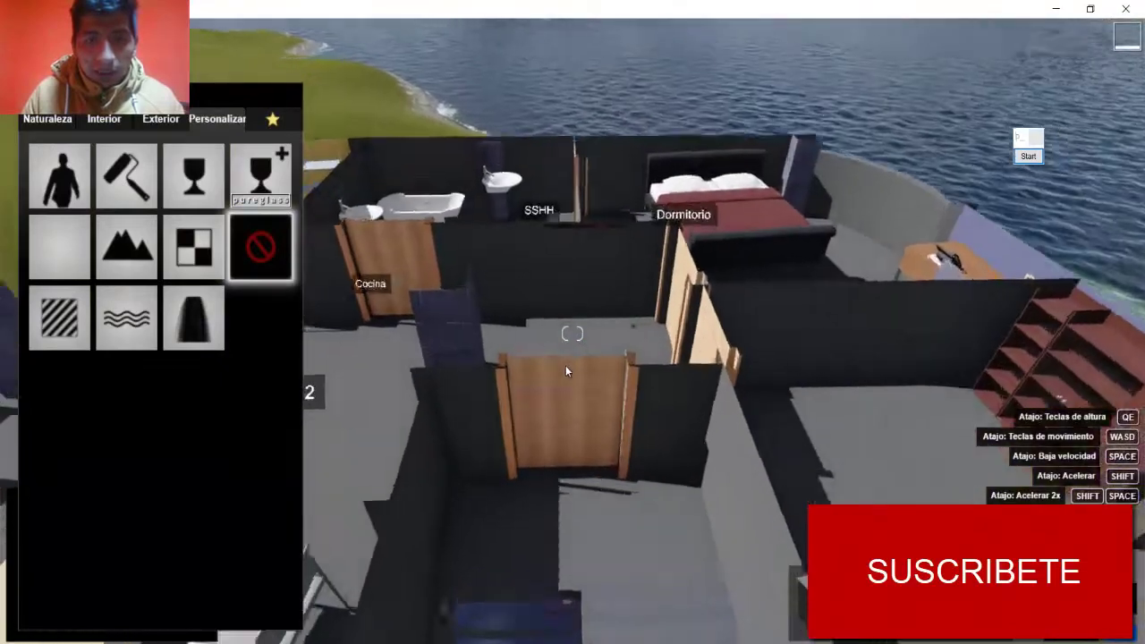
key(s)
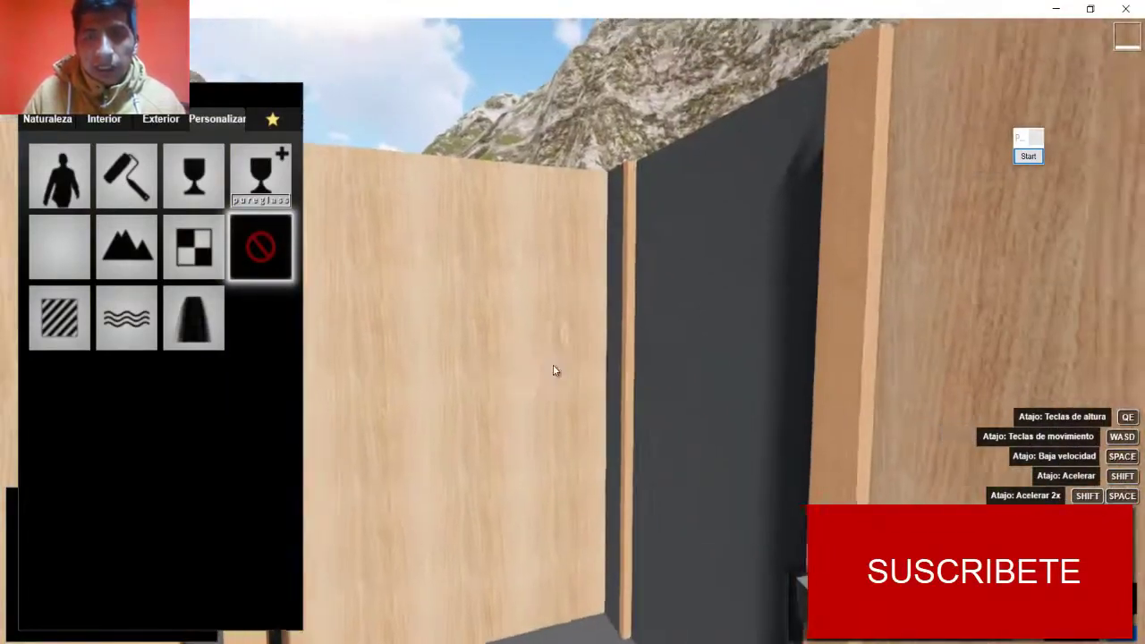
key(w)
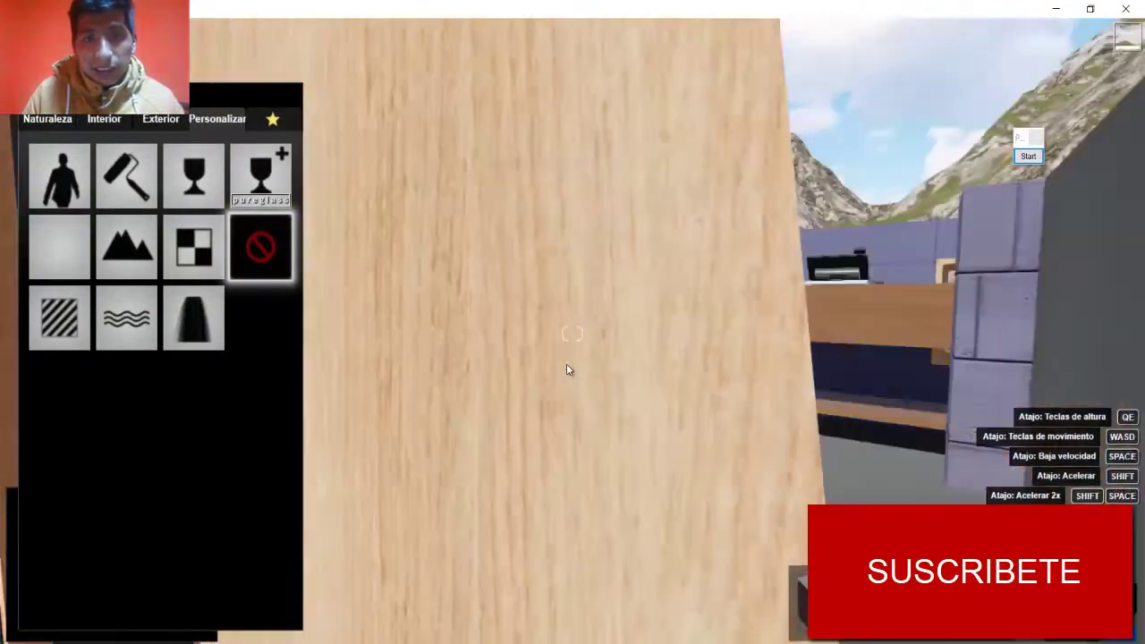
key(s)
key(w)
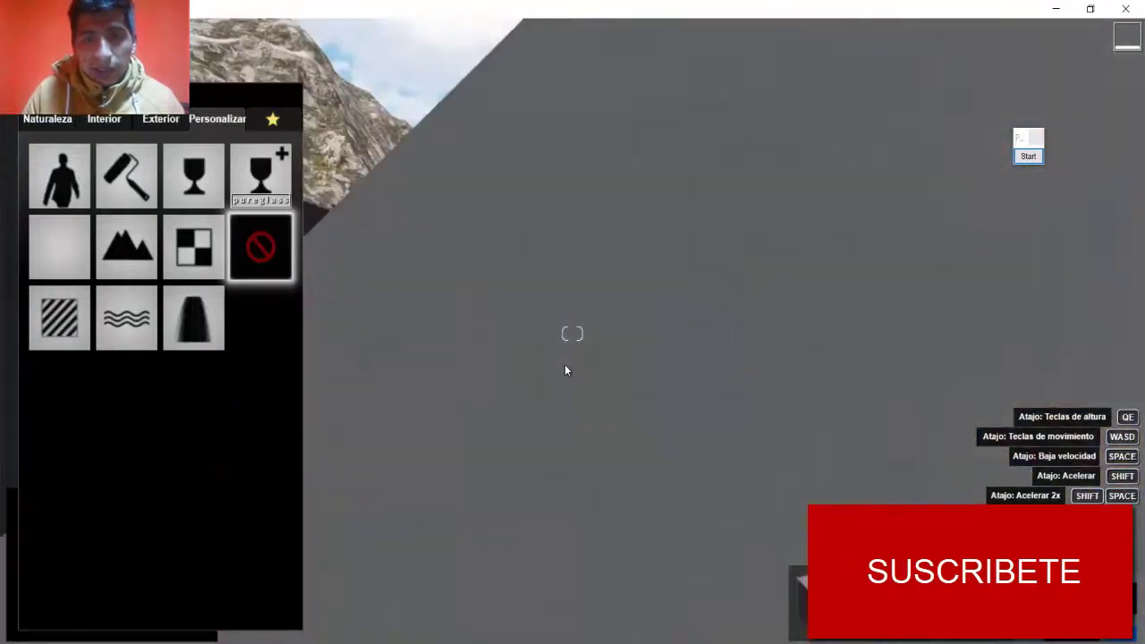
key(e)
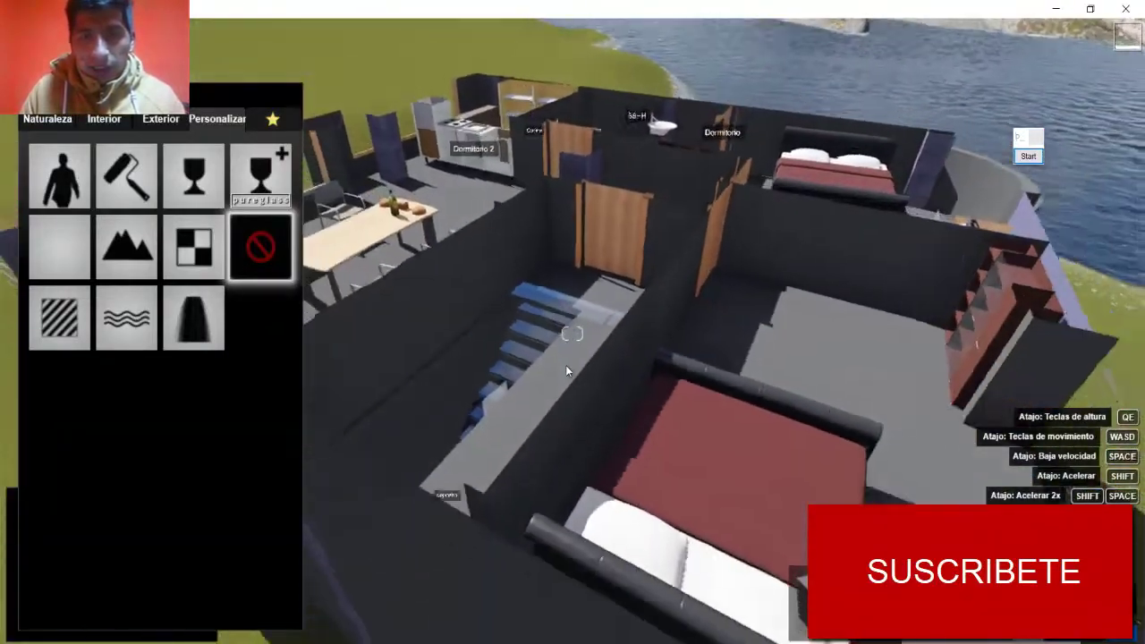
right_drag(565, 365, 566, 364)
key(s)
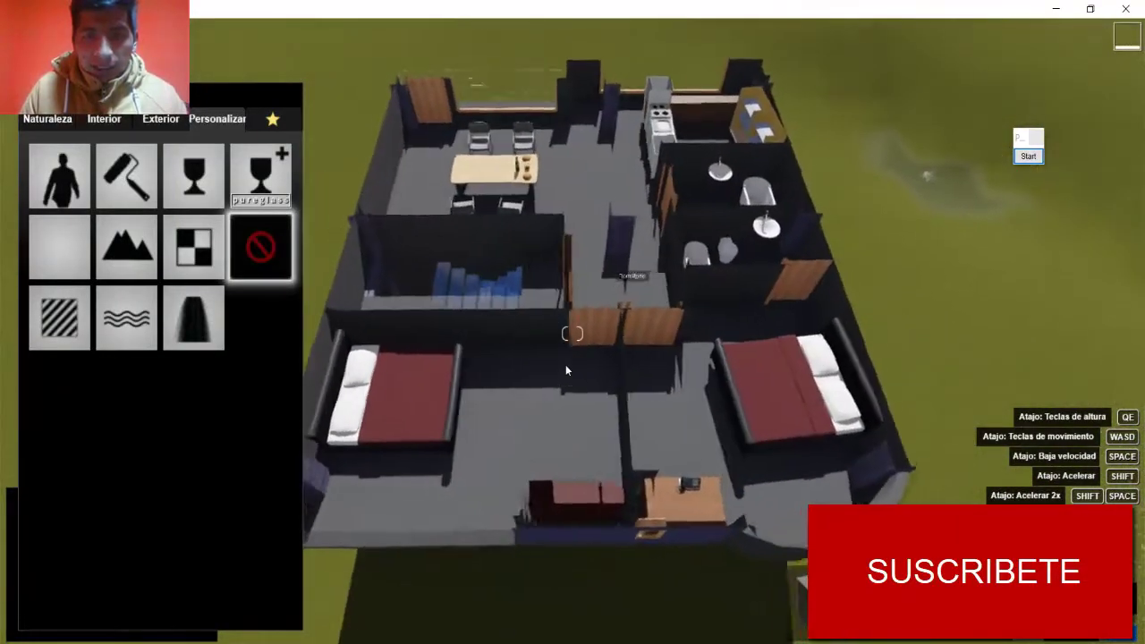
key(s)
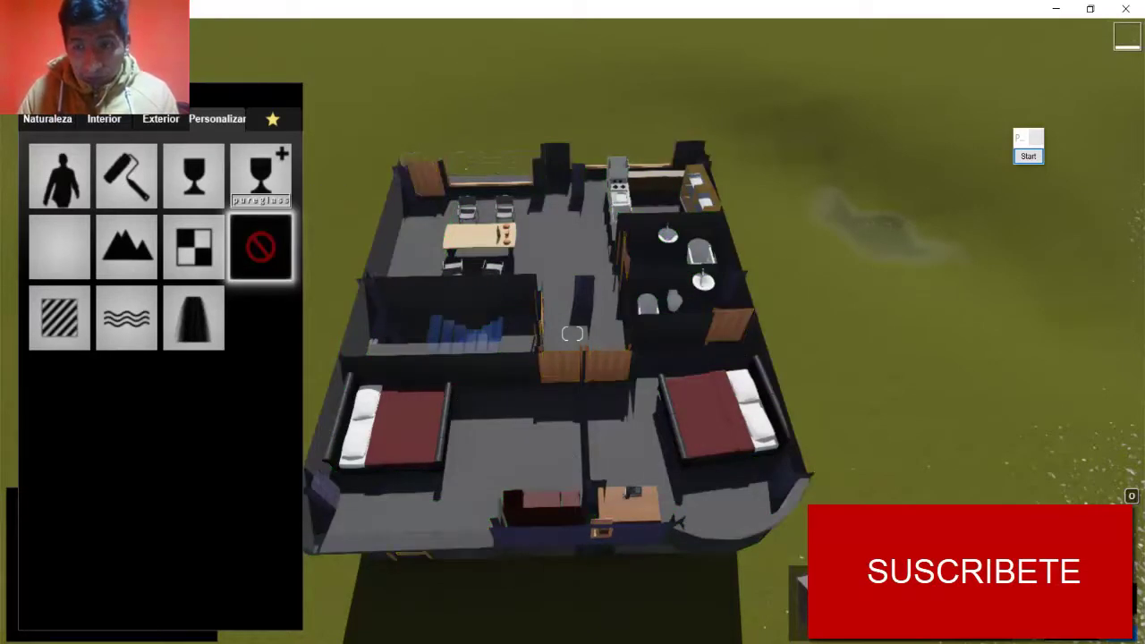
Step: Close the material library, then draw and clear temporary red arrows over the floor plan
click(260, 247)
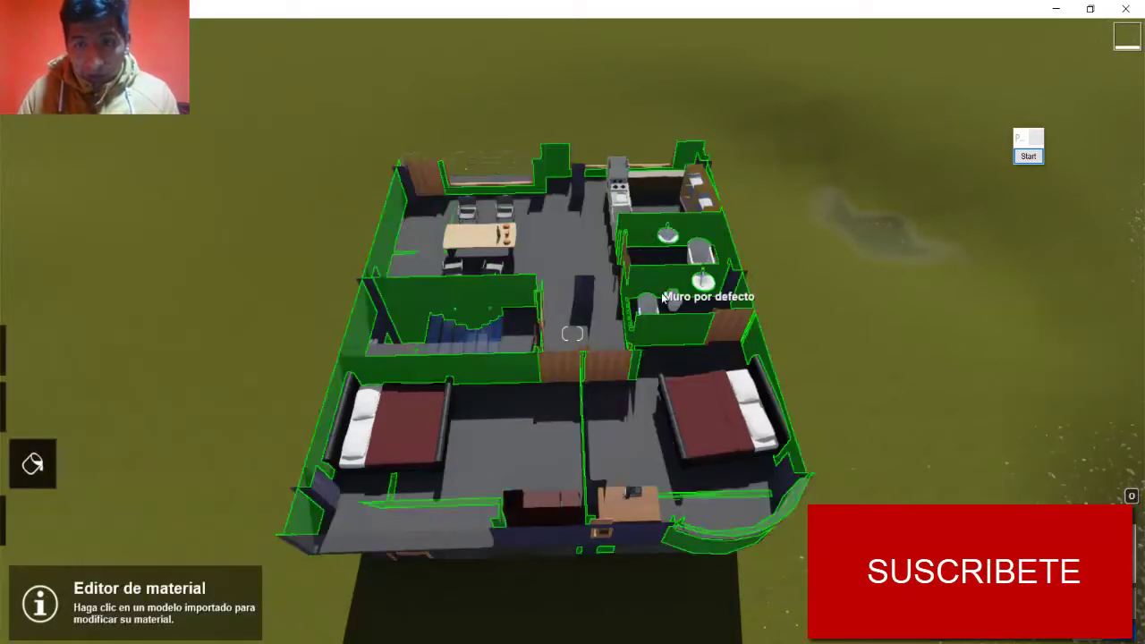
click(1027, 157)
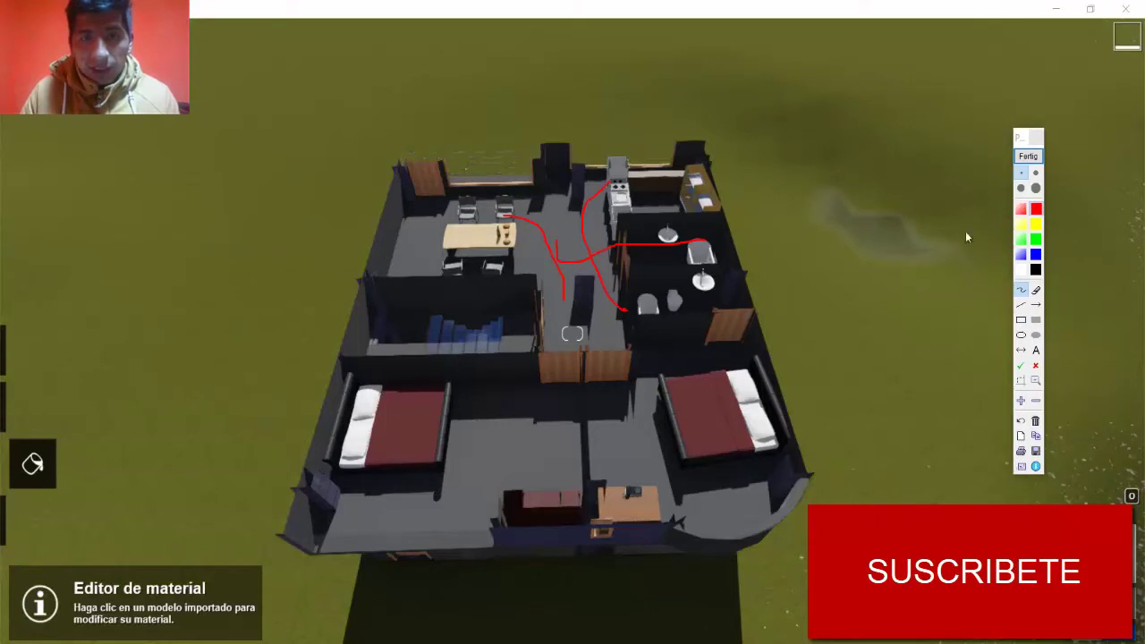
click(1027, 157)
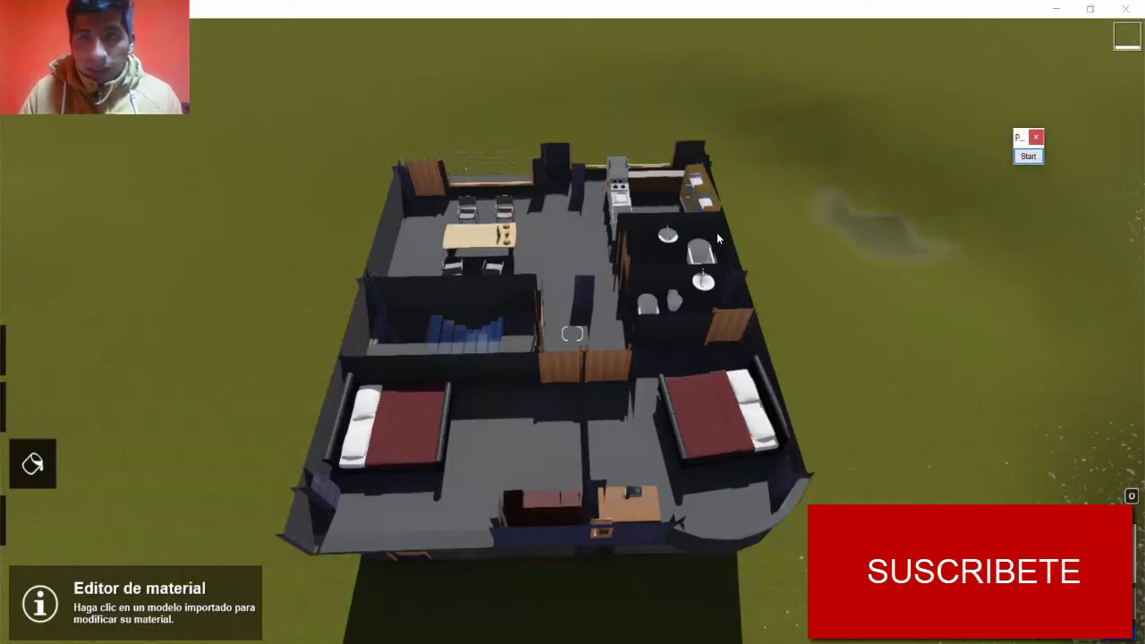
Step: Outline the dining area in red on screen, then clear the sketch
click(1022, 161)
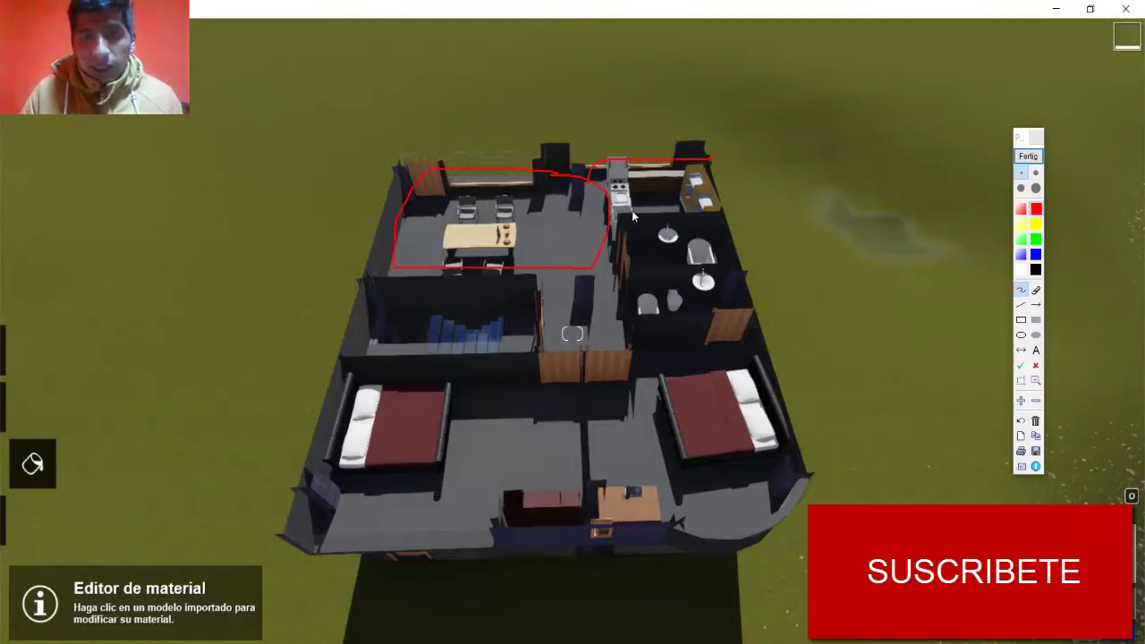
click(1026, 157)
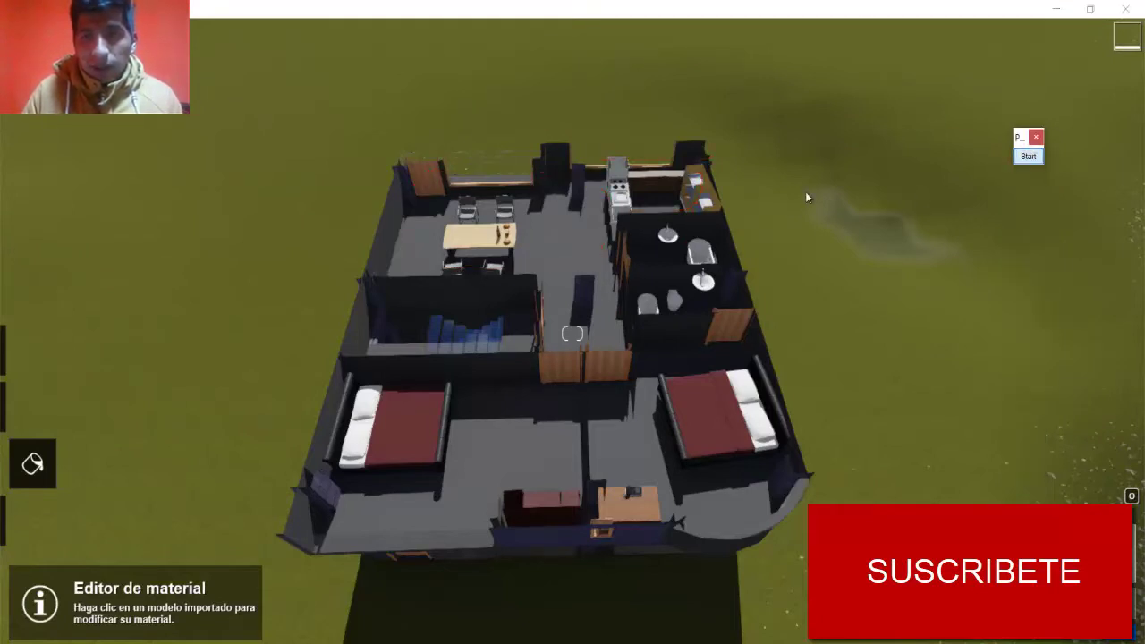
key(w)
key(w)
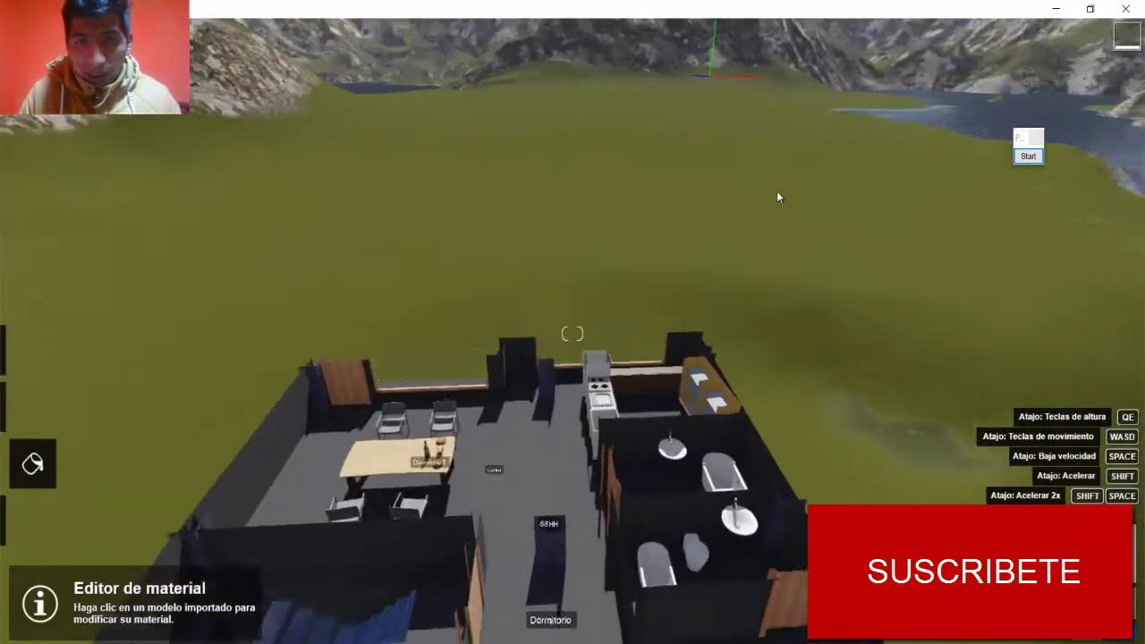
Step: Circle the front terrace in red, clear it, and pull back to see the whole floor plan
key(e)
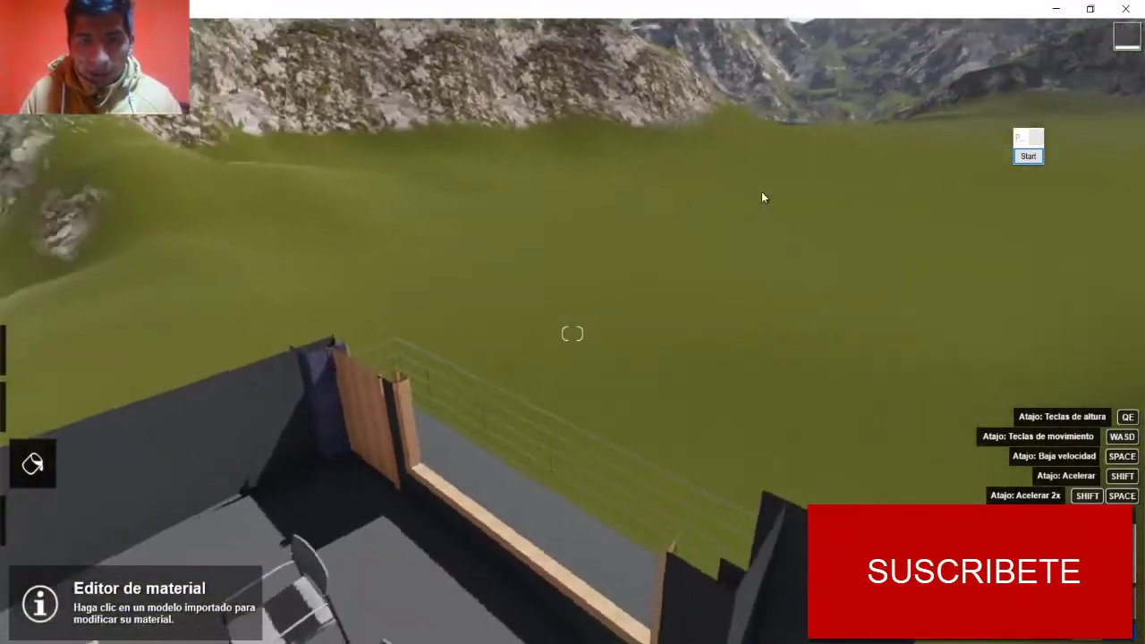
key(s)
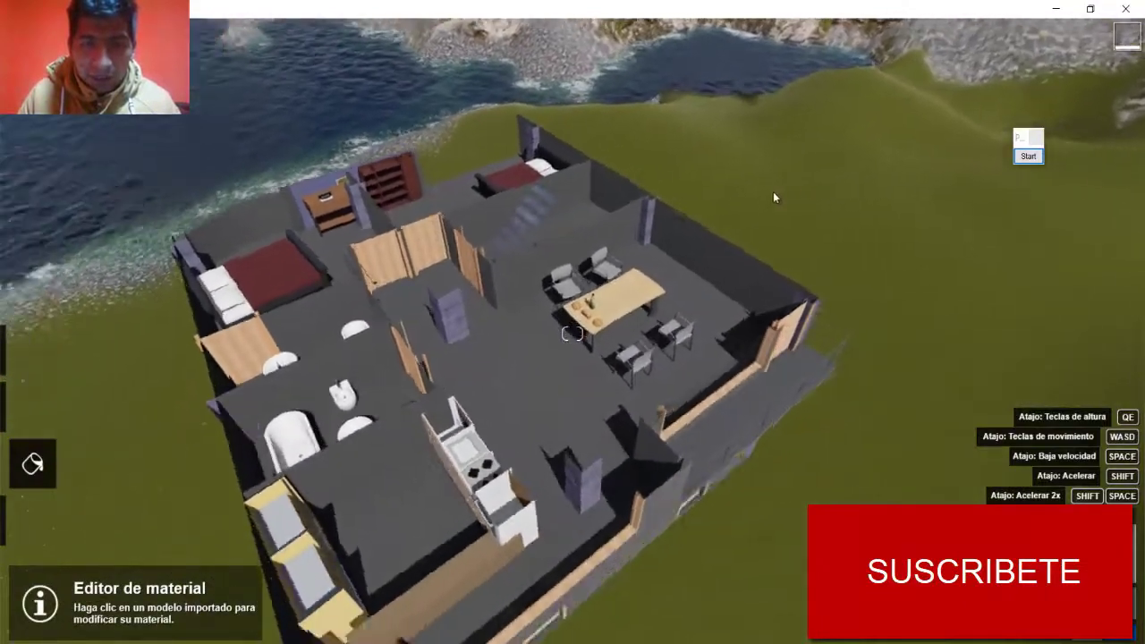
key(w)
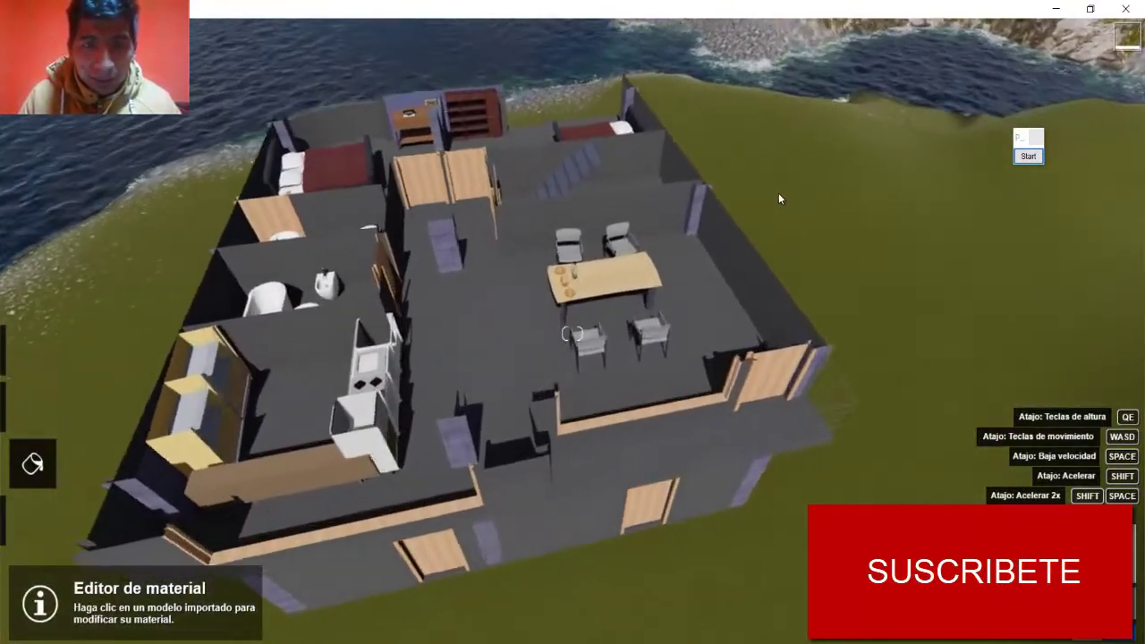
click(1027, 155)
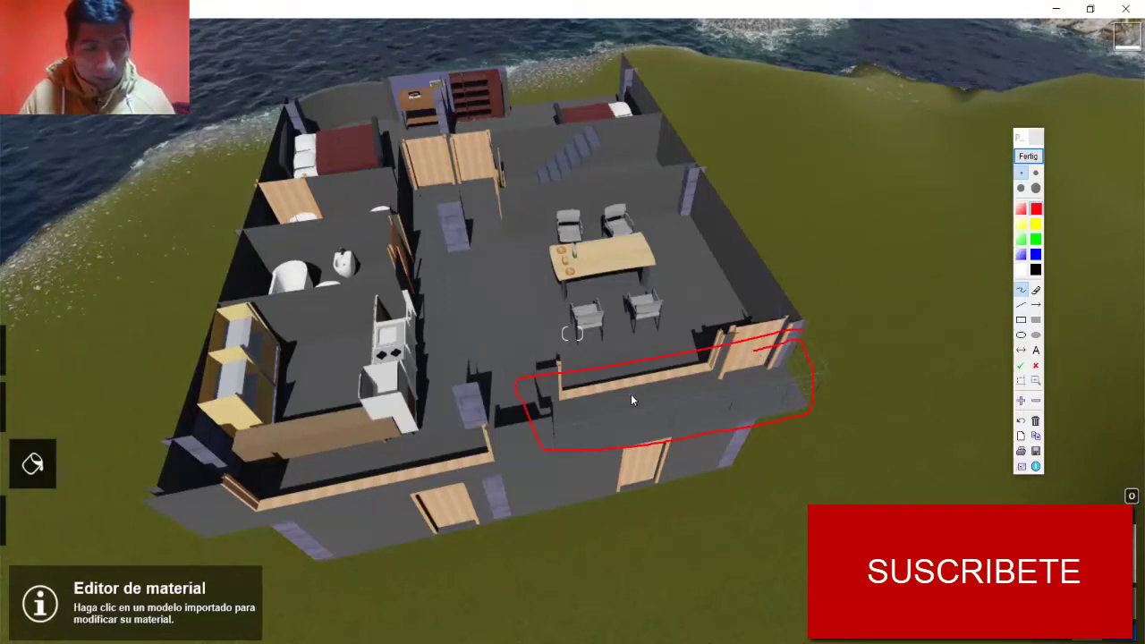
click(1024, 157)
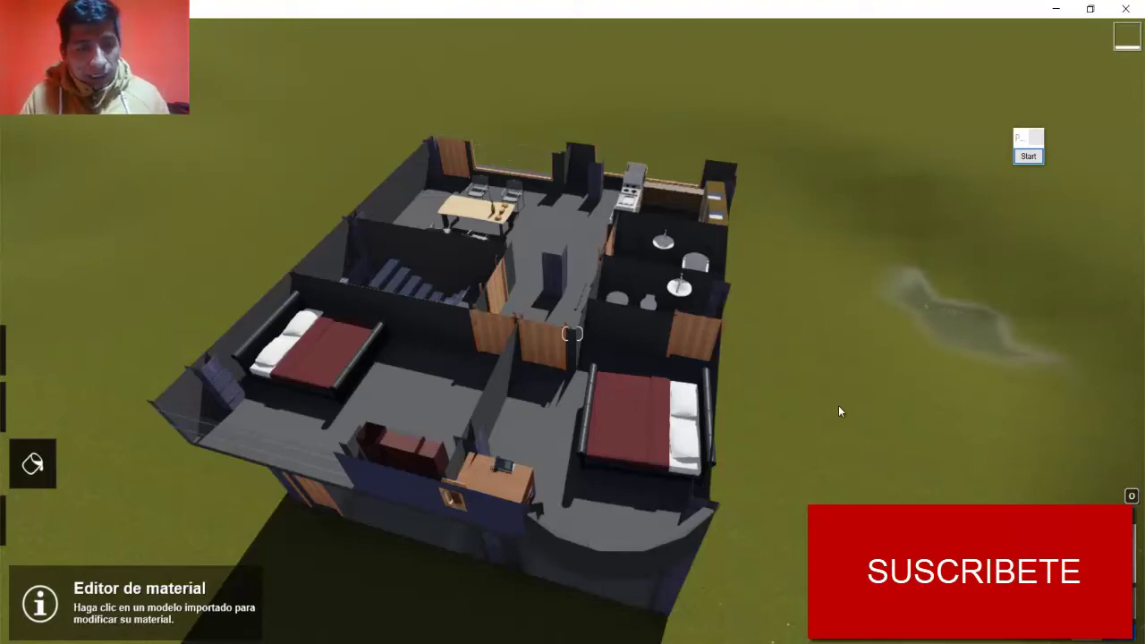
key(w)
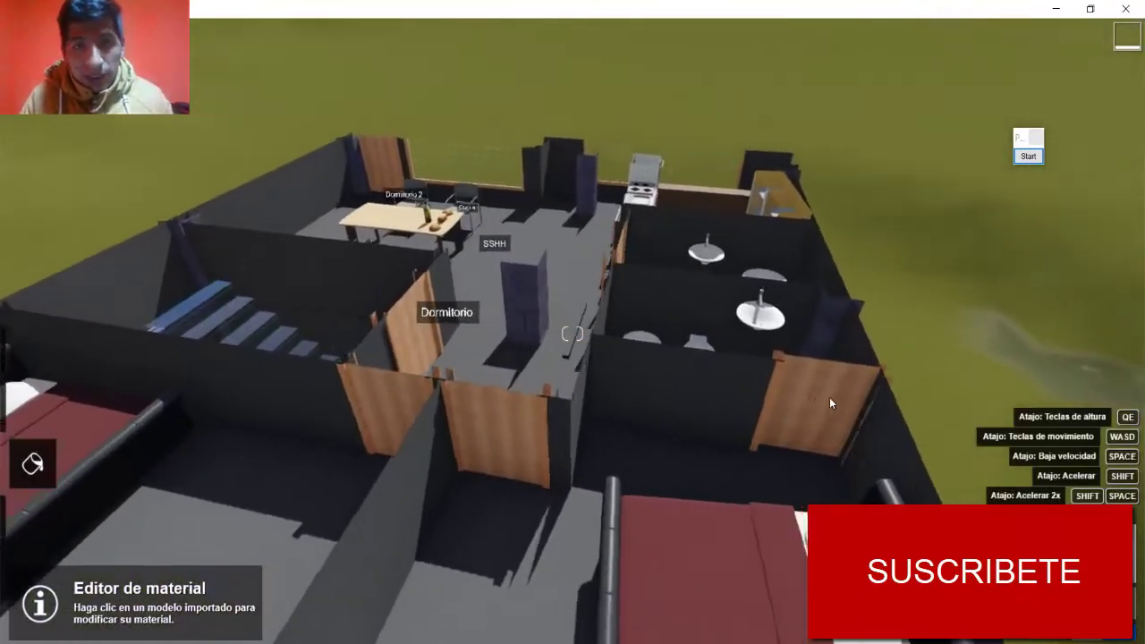
key(s)
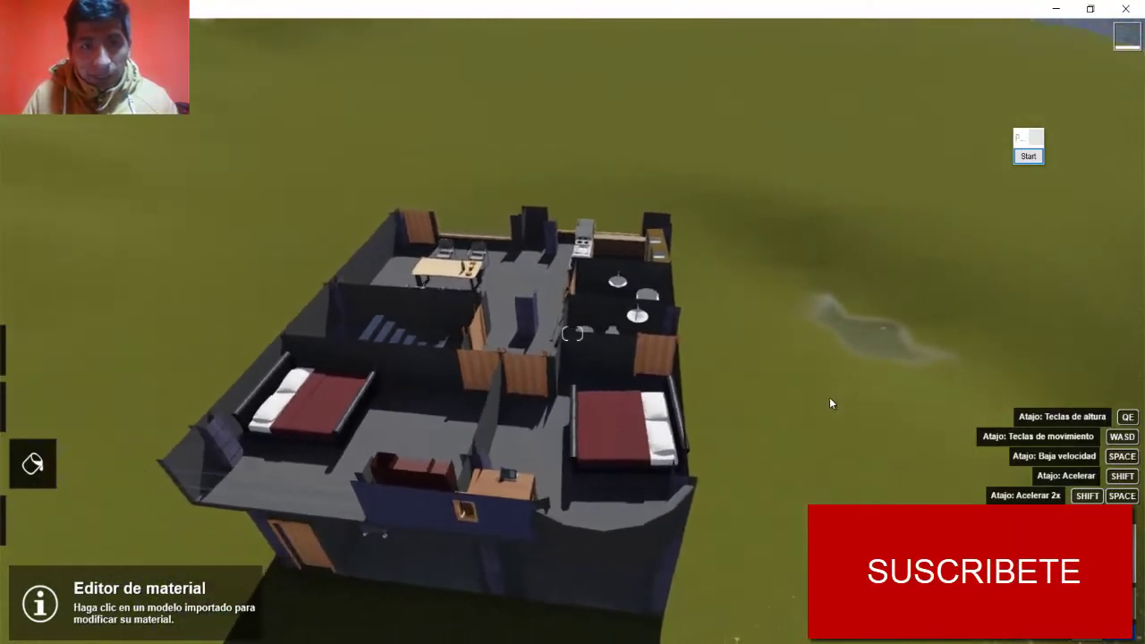
Step: Step the working level up with Page Up to the upper floor and roof, showing the full exterior
click(33, 519)
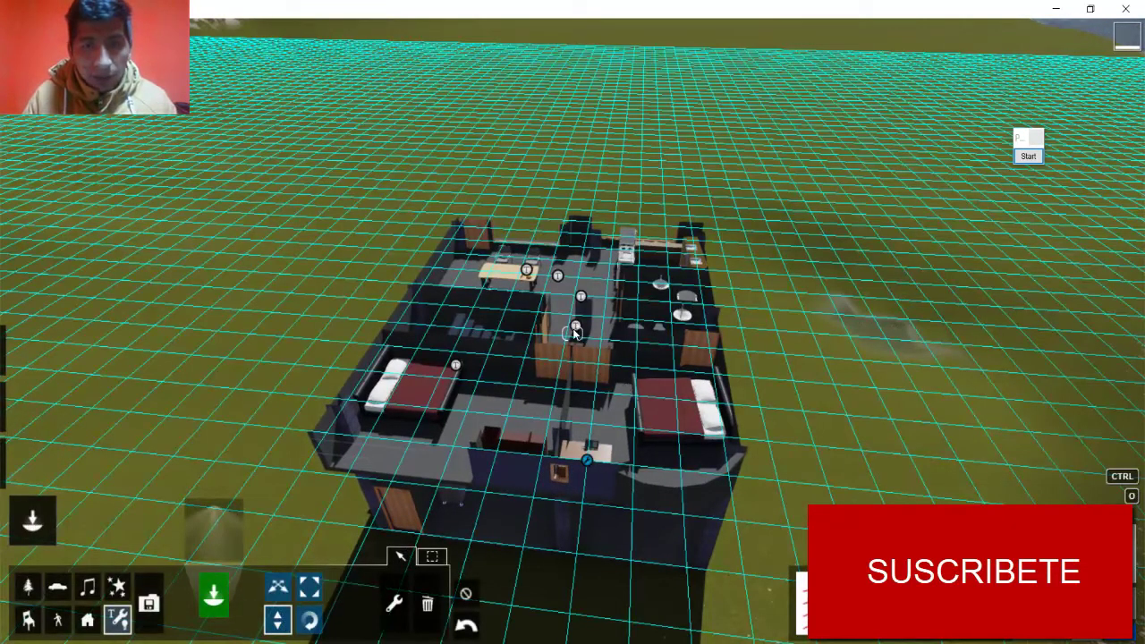
key(Page_Up)
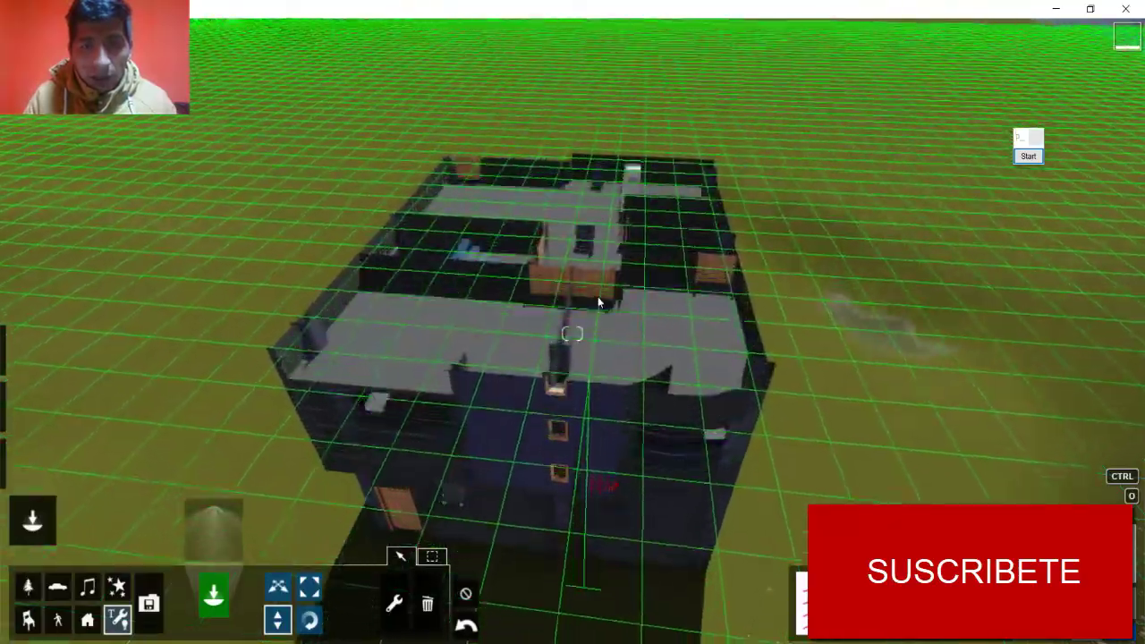
key(Page_Up)
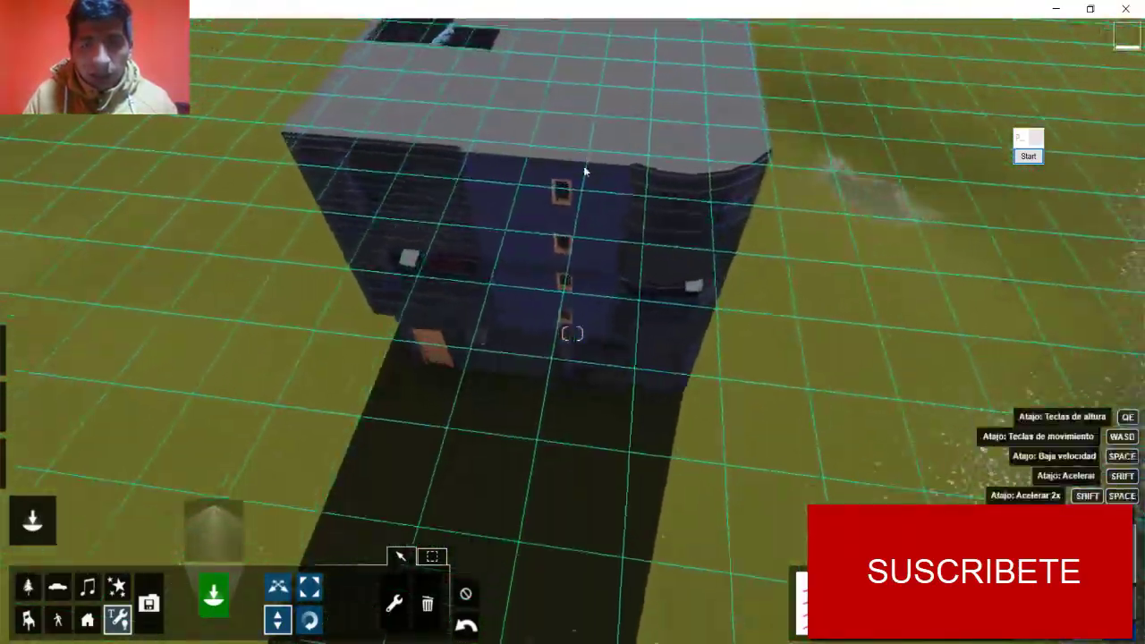
scroll(584, 170, down, 5)
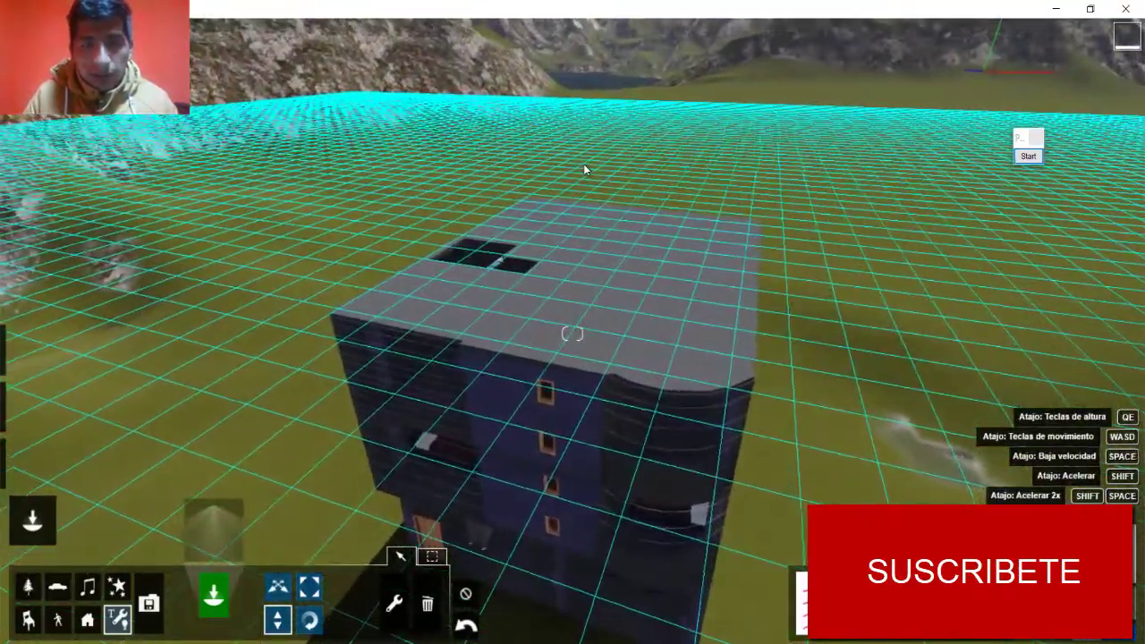
key(w)
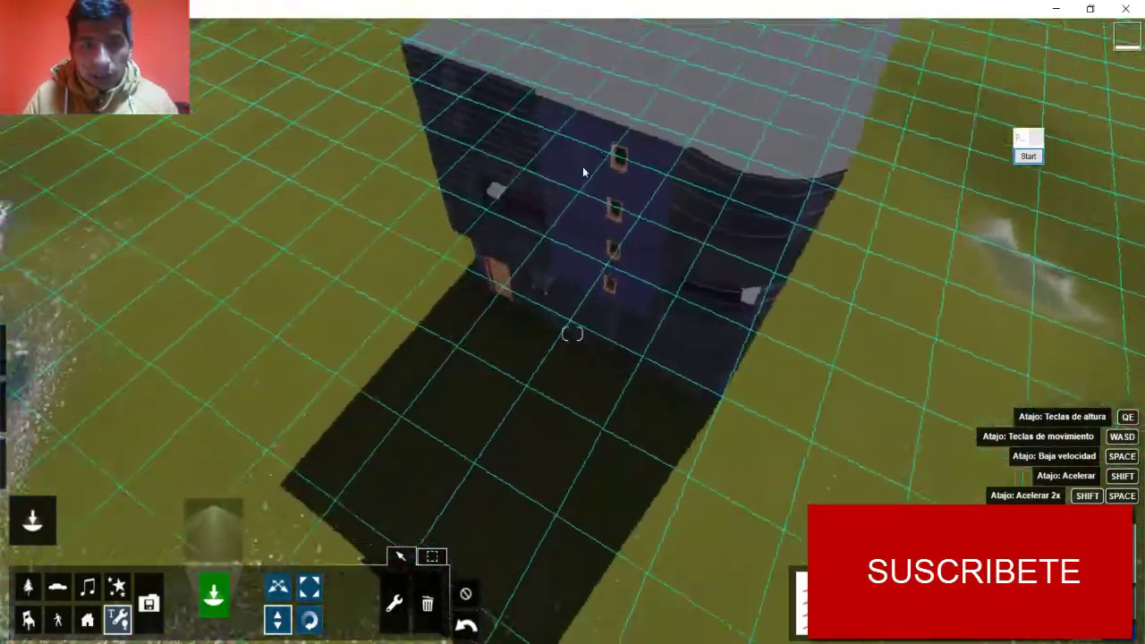
scroll(583, 164, down, 5)
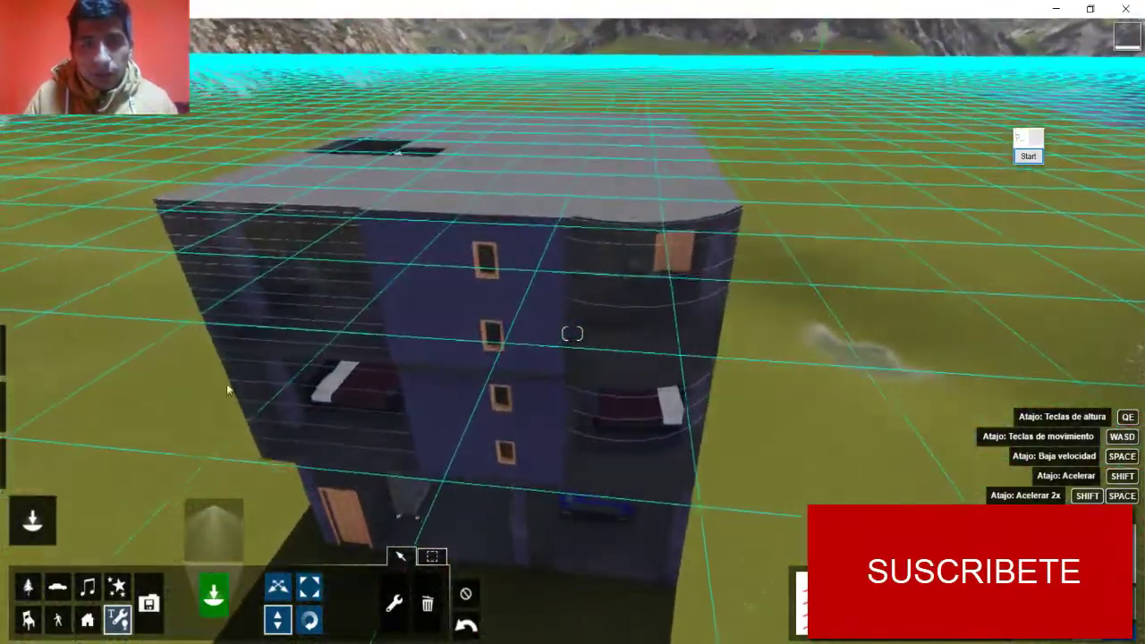
click(32, 462)
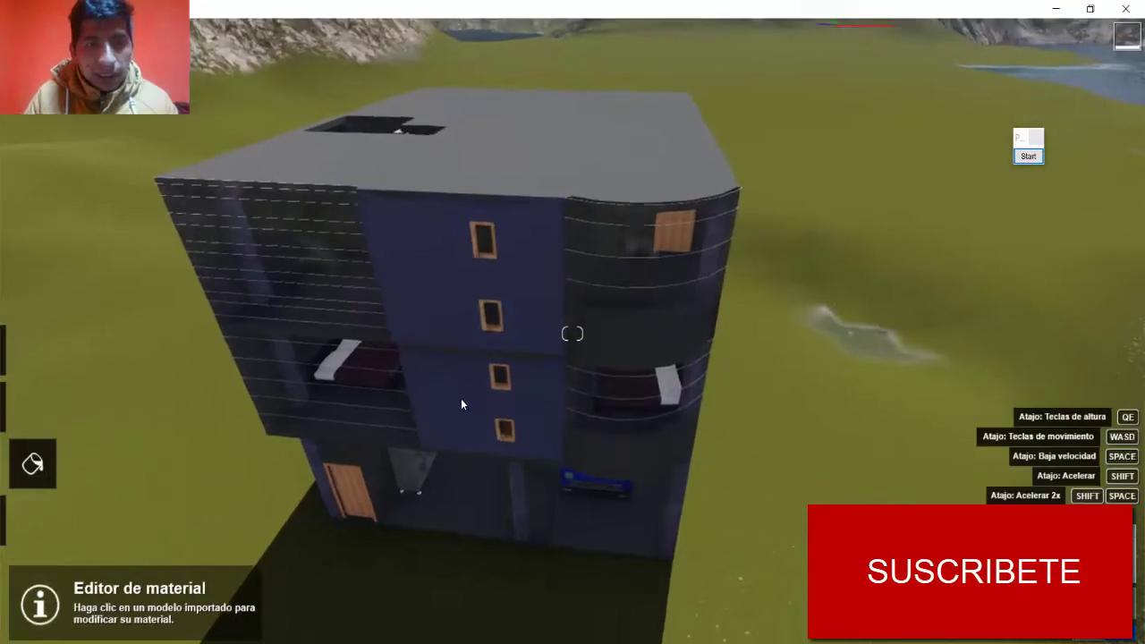
key(w)
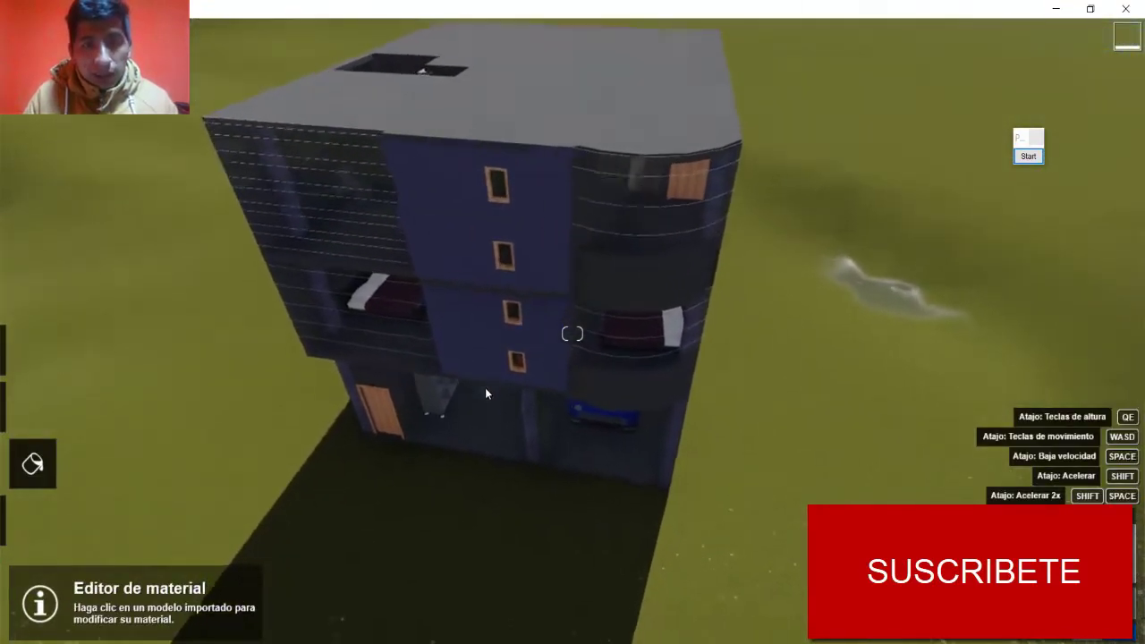
key(a)
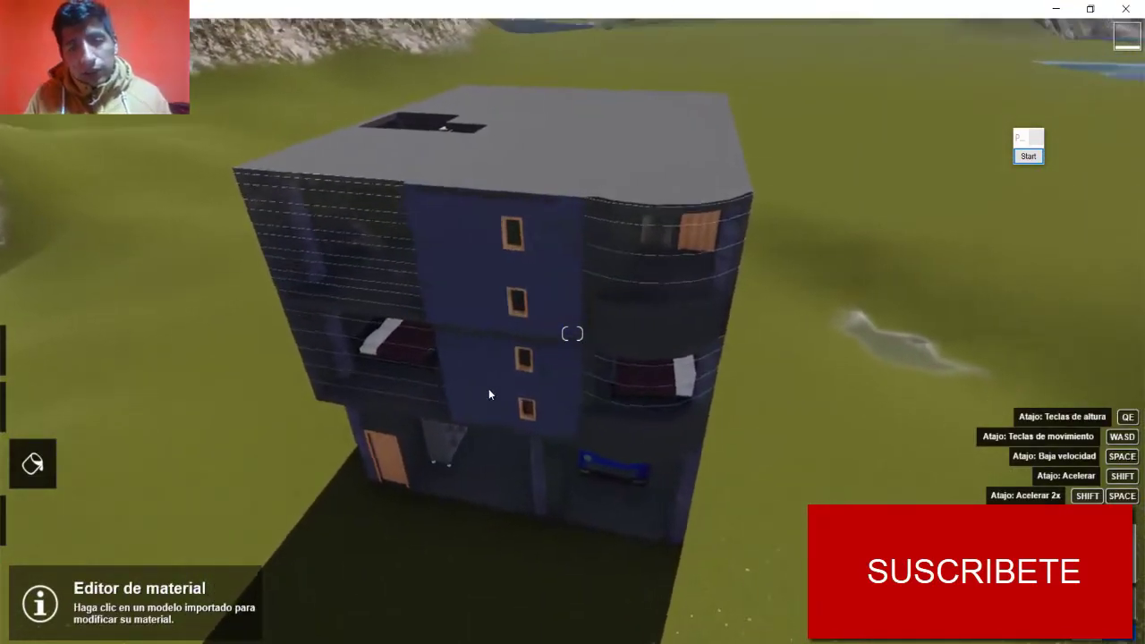
key(a)
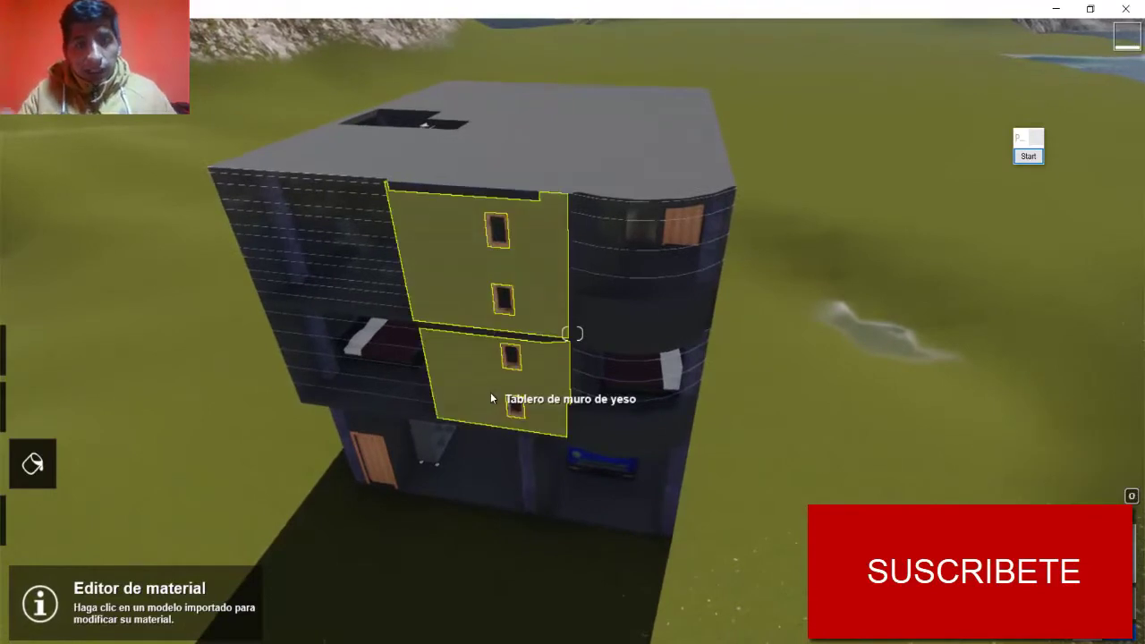